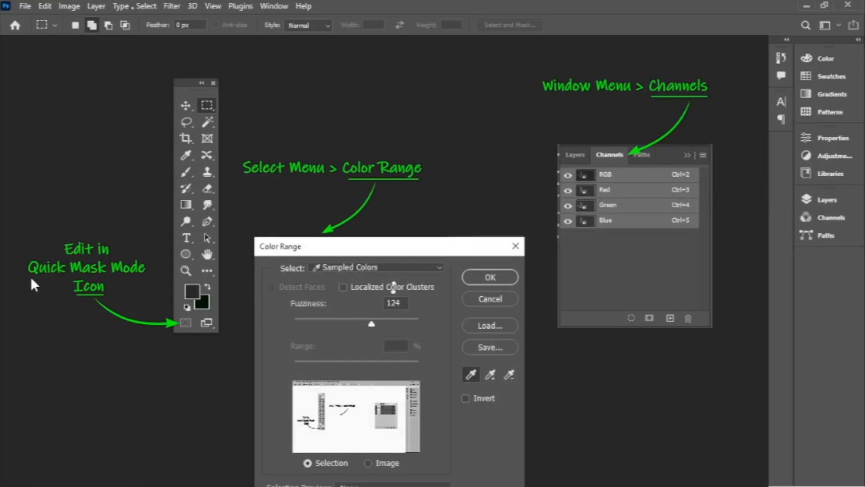
# Display the rocky hill landscape photo, leaving a dark olive foreground colour
pyautogui.moveTo(143, 276); pyautogui.dragTo(152, 274)
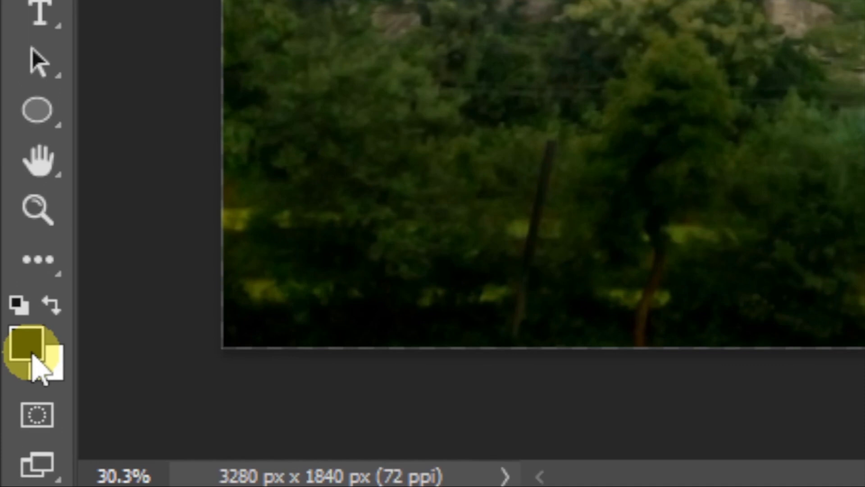
# Reset colours to default black and white, enter Quick Mask mode, and select the Move tool
pyautogui.press('d')
pyautogui.click(41, 419)
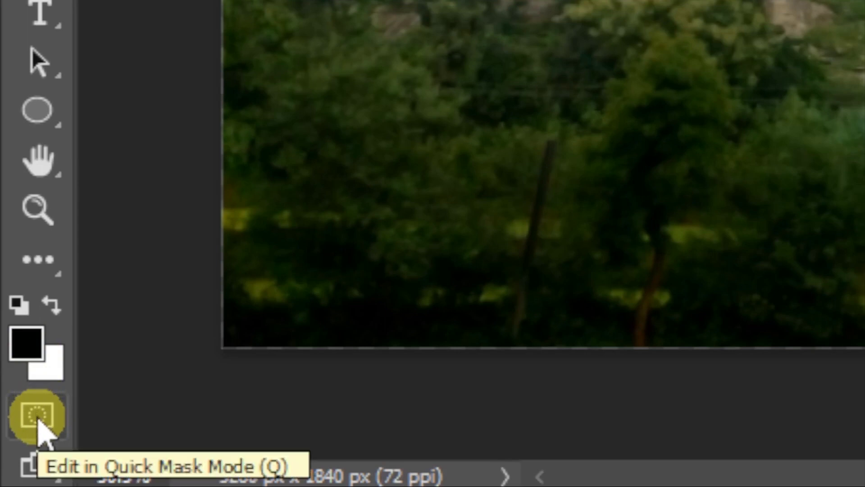
pyautogui.click(37, 420)
pyautogui.press('x')
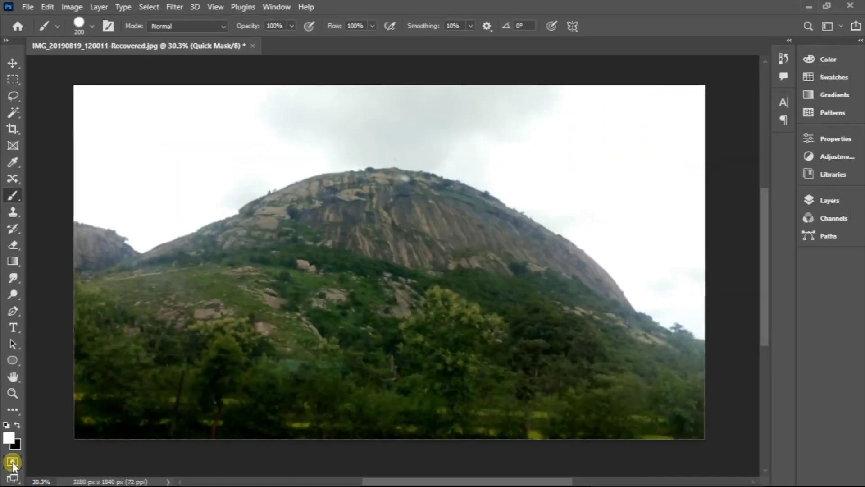
pyautogui.press('v')
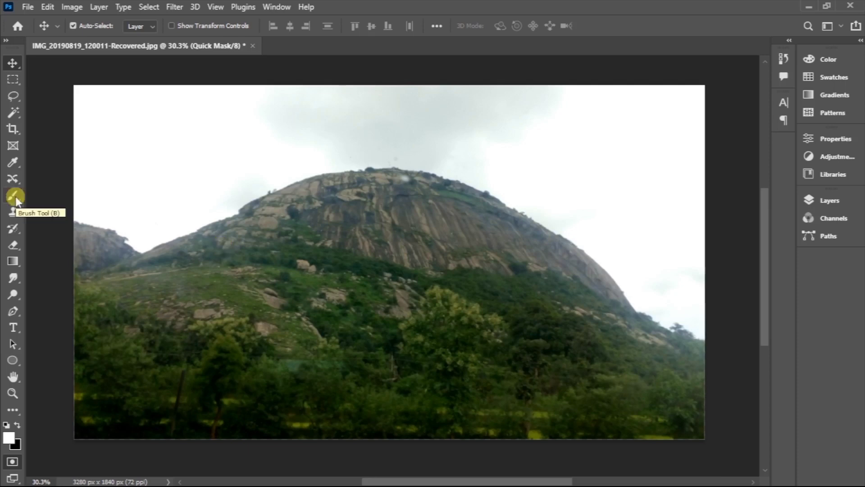
# Brush a black Quick Mask blob over the central hillside and convert it to a selection
pyautogui.click(14, 196)
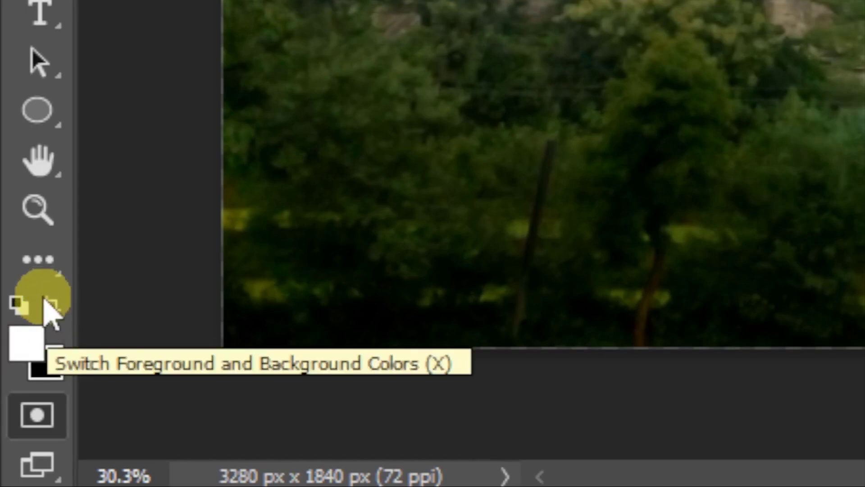
pyautogui.click(48, 304)
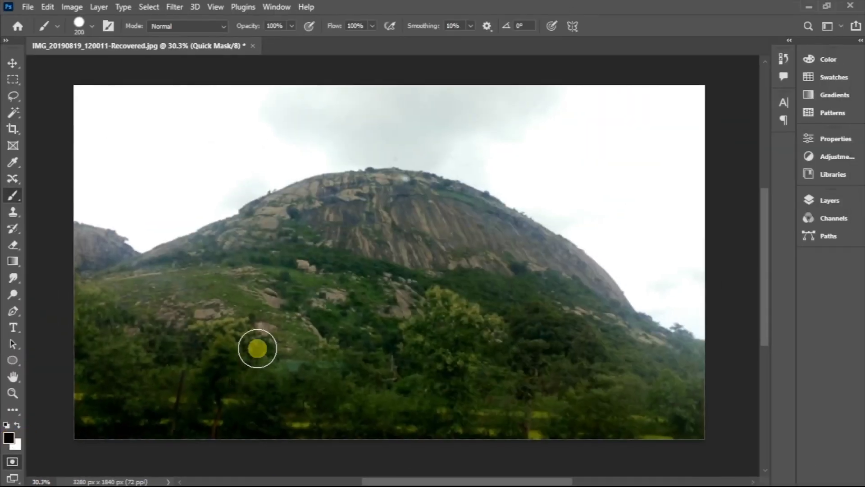
pyautogui.moveTo(257, 348)
pyautogui.mouseDown()
pyautogui.moveTo(246, 273)
pyautogui.moveTo(356, 363)
pyautogui.moveTo(257, 311)
pyautogui.moveTo(414, 328)
pyautogui.moveTo(277, 312)
pyautogui.moveTo(344, 334)
pyautogui.moveTo(263, 330)
pyautogui.moveTo(350, 320)
pyautogui.mouseUp()
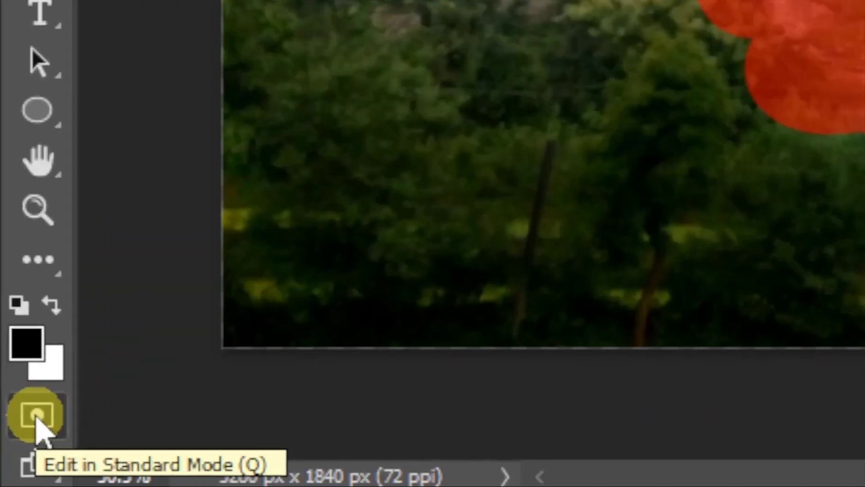
pyautogui.click(36, 420)
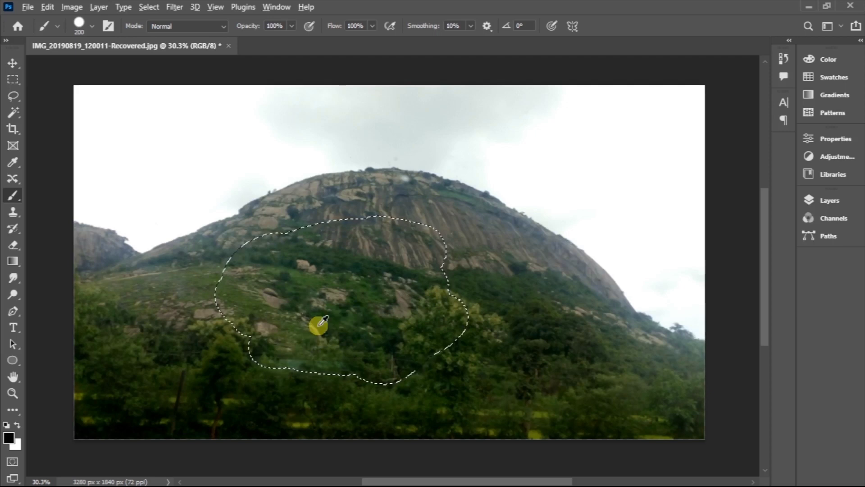
# Check the hillside selection with a black fill, undo it, and view it as a red overlay
pyautogui.hotkey('alt', 'BackSpace')
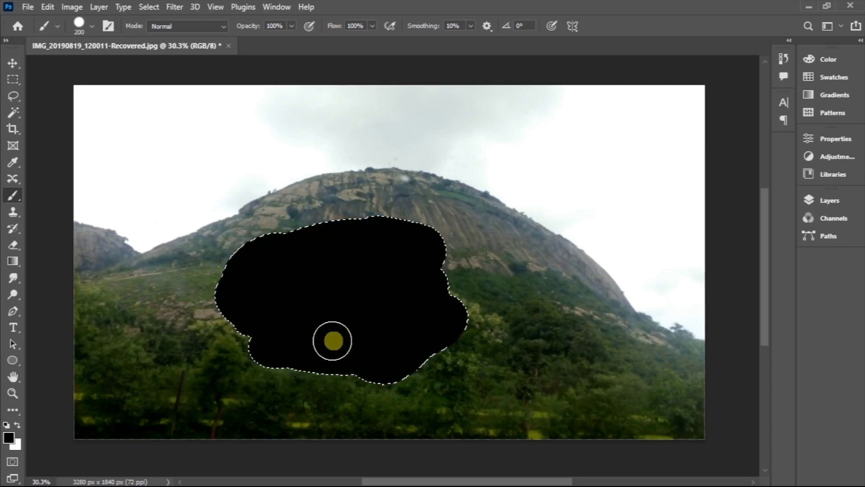
pyautogui.hotkey('ctrl', 'z')
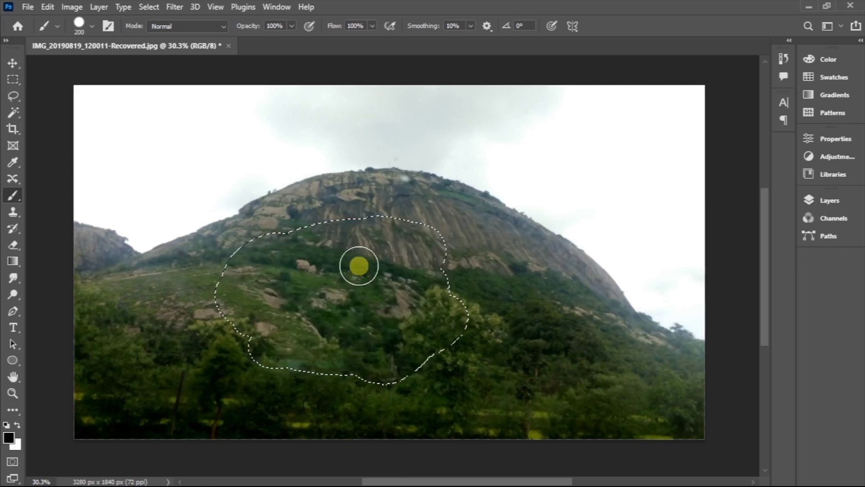
pyautogui.click(12, 461)
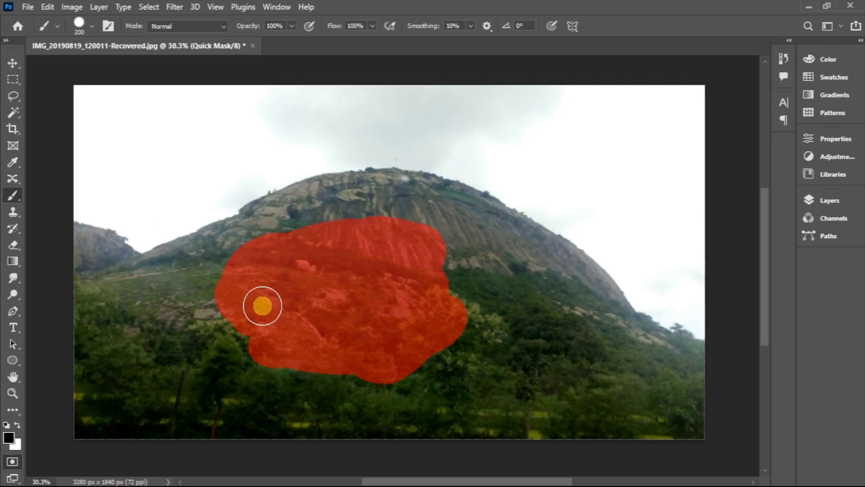
# Paint the mask up over the hill and left ridge, then convert it to a selection
pyautogui.moveTo(354, 218)
pyautogui.mouseDown()
pyautogui.moveTo(259, 247)
pyautogui.moveTo(324, 207)
pyautogui.moveTo(126, 276)
pyautogui.moveTo(108, 252)
pyautogui.moveTo(85, 244)
pyautogui.moveTo(117, 266)
pyautogui.moveTo(180, 261)
pyautogui.moveTo(338, 196)
pyautogui.moveTo(405, 201)
pyautogui.moveTo(488, 249)
pyautogui.moveTo(414, 206)
pyautogui.moveTo(407, 188)
pyautogui.moveTo(513, 245)
pyautogui.moveTo(541, 278)
pyautogui.moveTo(548, 269)
pyautogui.moveTo(155, 309)
pyautogui.moveTo(101, 284)
pyautogui.moveTo(85, 259)
pyautogui.moveTo(71, 367)
pyautogui.moveTo(656, 411)
pyautogui.moveTo(451, 332)
pyautogui.moveTo(464, 364)
pyautogui.moveTo(558, 342)
pyautogui.moveTo(558, 299)
pyautogui.moveTo(623, 358)
pyautogui.moveTo(554, 276)
pyautogui.moveTo(633, 343)
pyautogui.moveTo(576, 275)
pyautogui.moveTo(510, 234)
pyautogui.moveTo(446, 204)
pyautogui.moveTo(361, 196)
pyautogui.moveTo(262, 216)
pyautogui.moveTo(290, 208)
pyautogui.mouseUp()
pyautogui.click(13, 464)
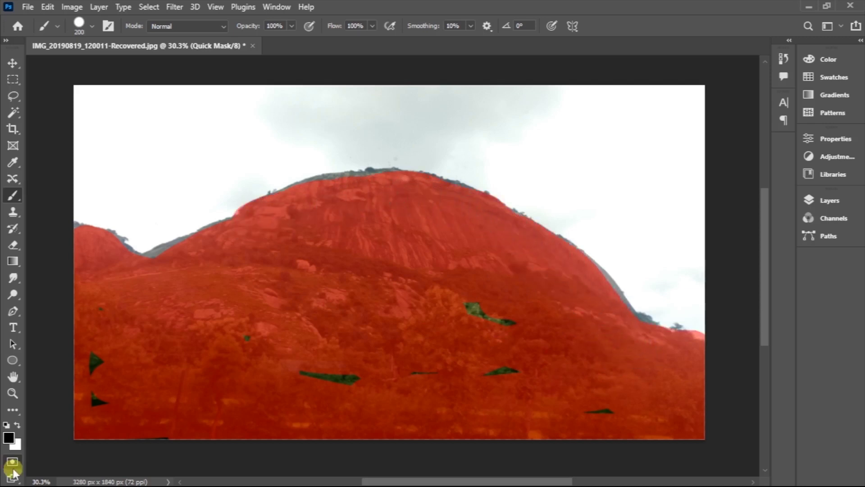
pyautogui.click(13, 464)
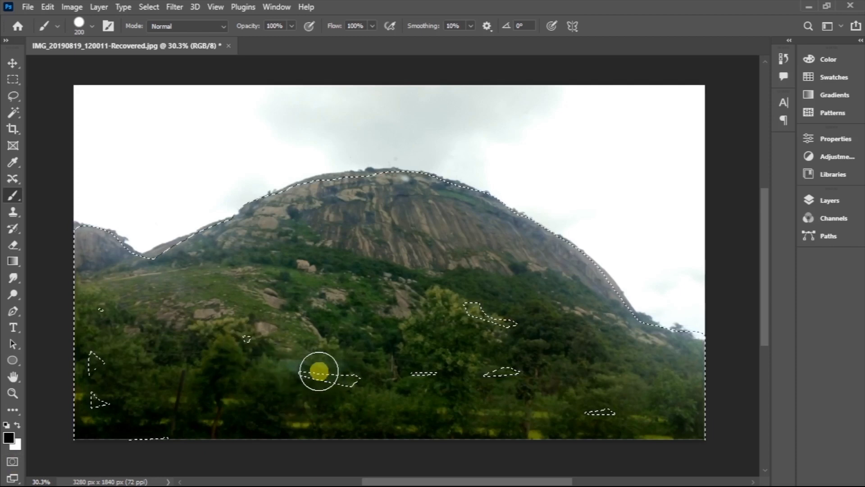
# Mask over the small green gaps in black and convert the mask to a selection
pyautogui.click(12, 461)
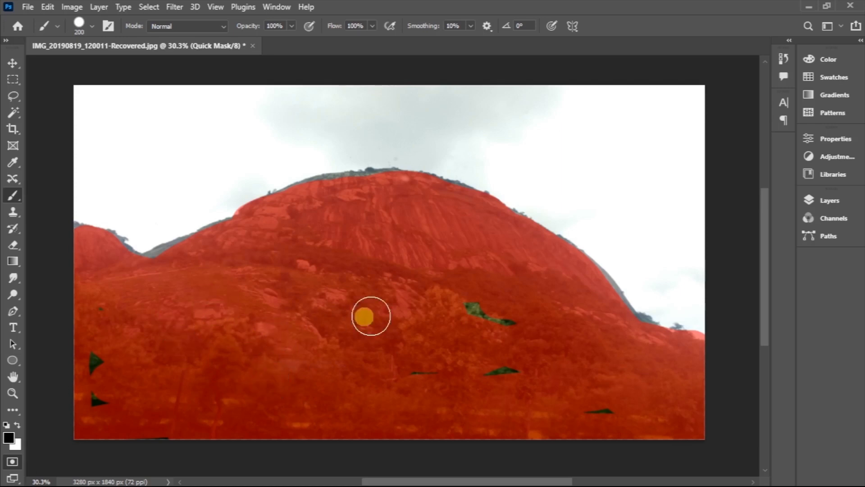
pyautogui.moveTo(473, 379); pyautogui.dragTo(444, 361)
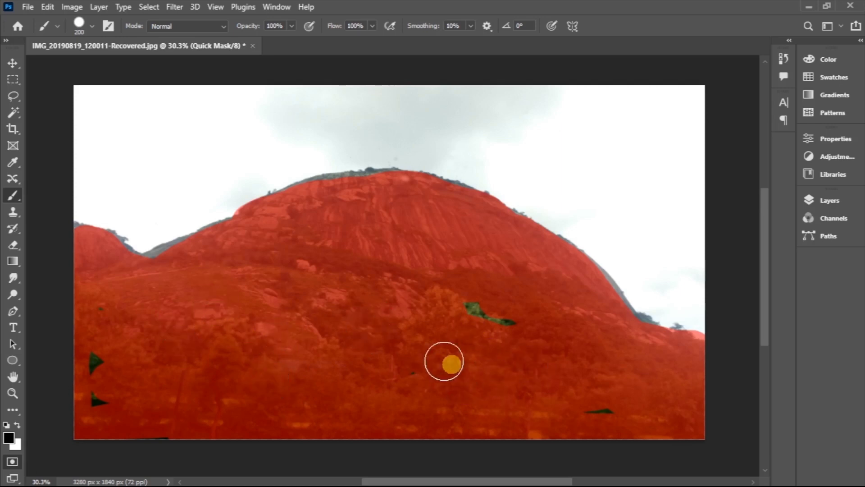
pyautogui.click(12, 460)
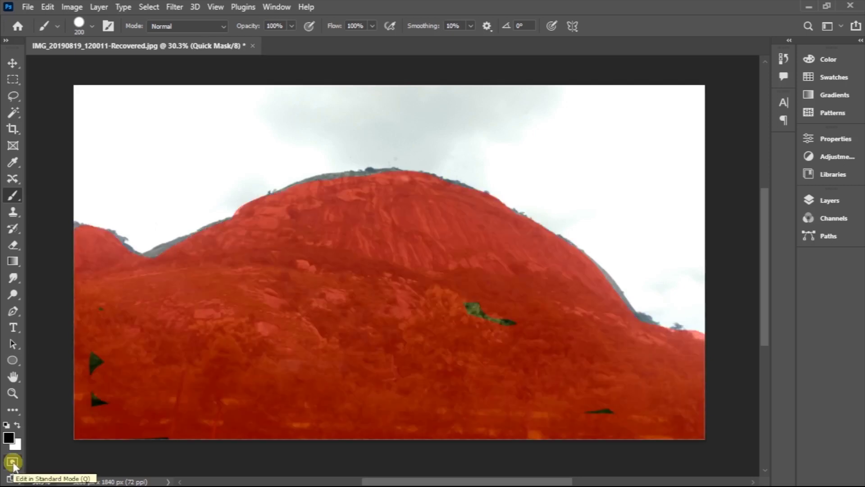
# Paint white to remove the mask from the rocky summit, then convert it to a selection
pyautogui.click(16, 426)
pyautogui.moveTo(95, 226)
pyautogui.mouseDown()
pyautogui.moveTo(299, 186)
pyautogui.moveTo(533, 257)
pyautogui.moveTo(628, 303)
pyautogui.mouseUp()
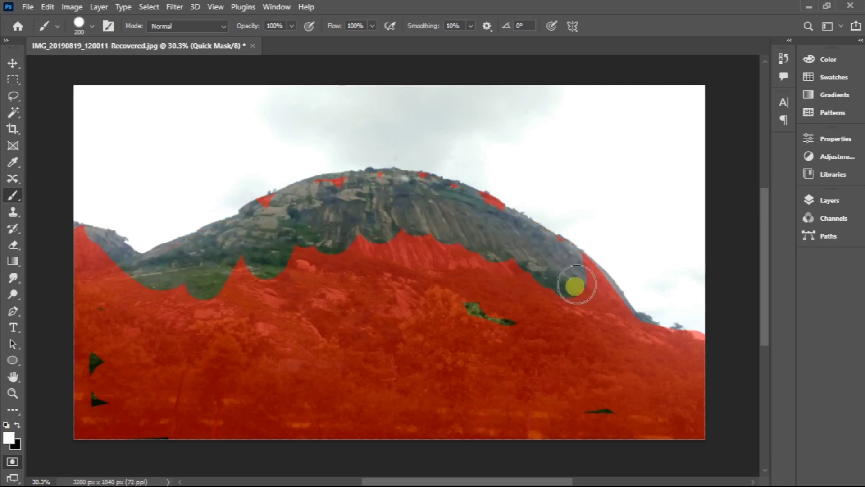
pyautogui.click(12, 461)
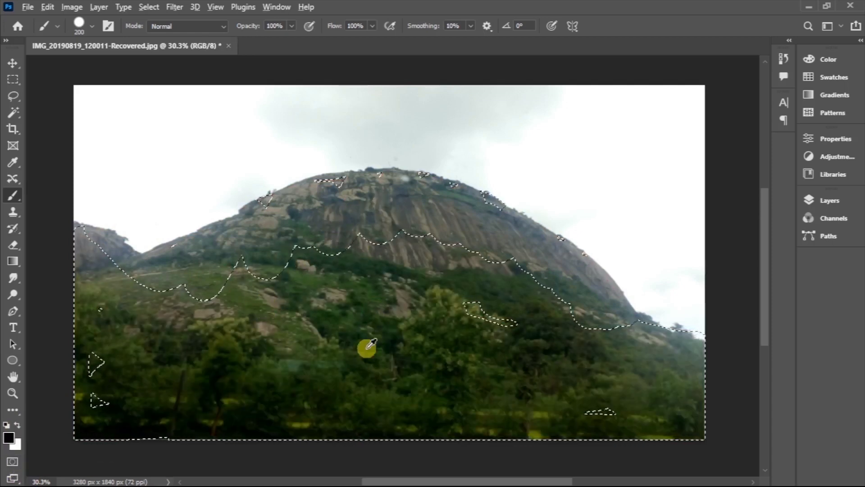
# Preview the lower-slope selection with a black fill, undo it, and deselect with Ctrl+D
pyautogui.hotkey('alt', 'BackSpace')
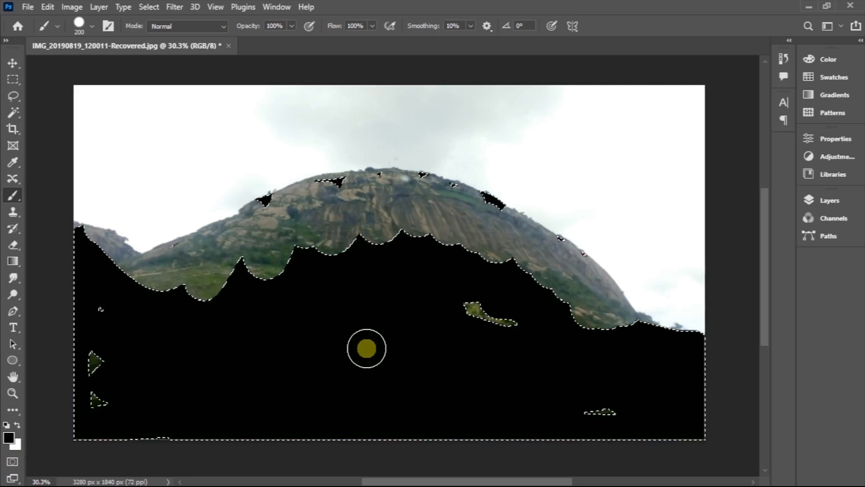
pyautogui.hotkey('ctrl', 'z')
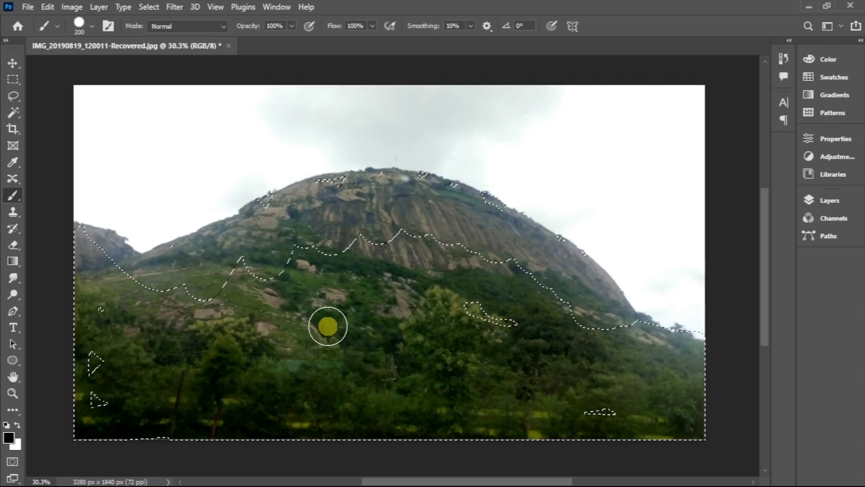
pyautogui.hotkey('ctrl', 'd')
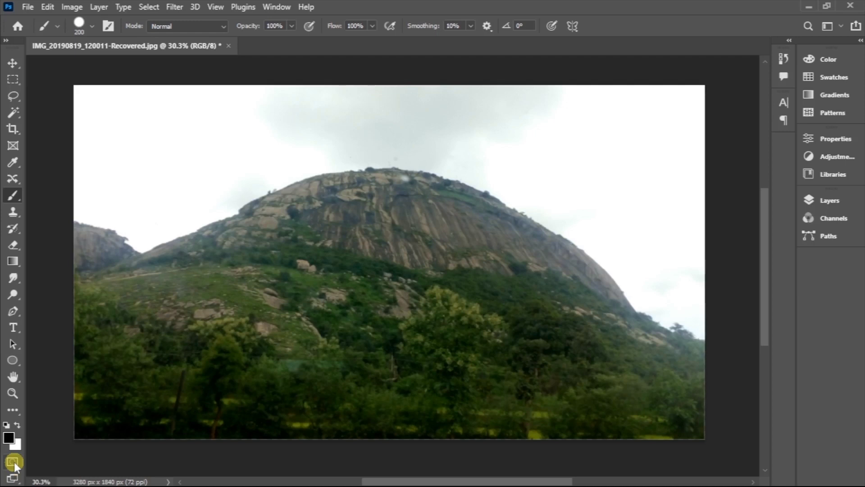
# Change the Quick Mask overlay colour to bright cyan #0aebff in Quick Mask Options
pyautogui.doubleClick(13, 462)
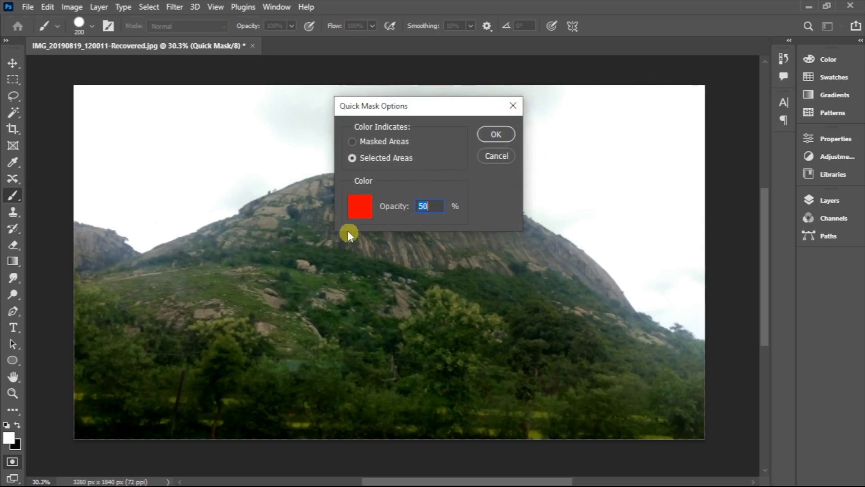
pyautogui.click(359, 209)
pyautogui.click(444, 163)
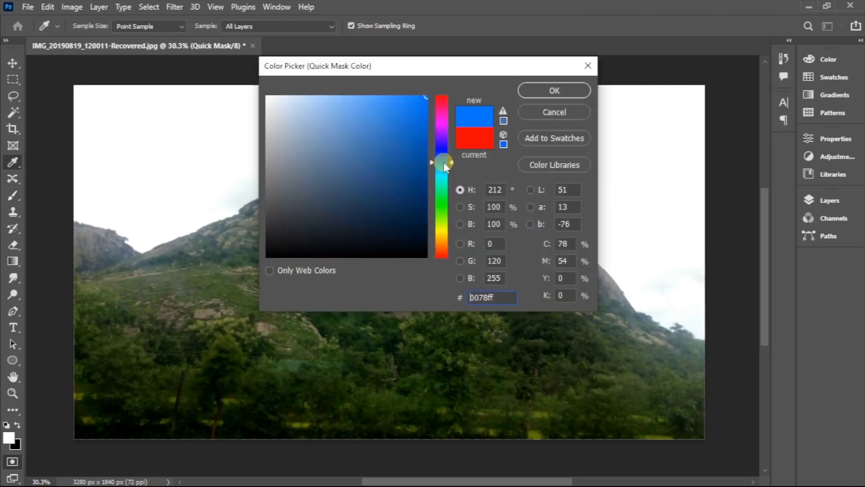
pyautogui.moveTo(444, 163); pyautogui.dragTo(442, 174)
pyautogui.click(422, 94)
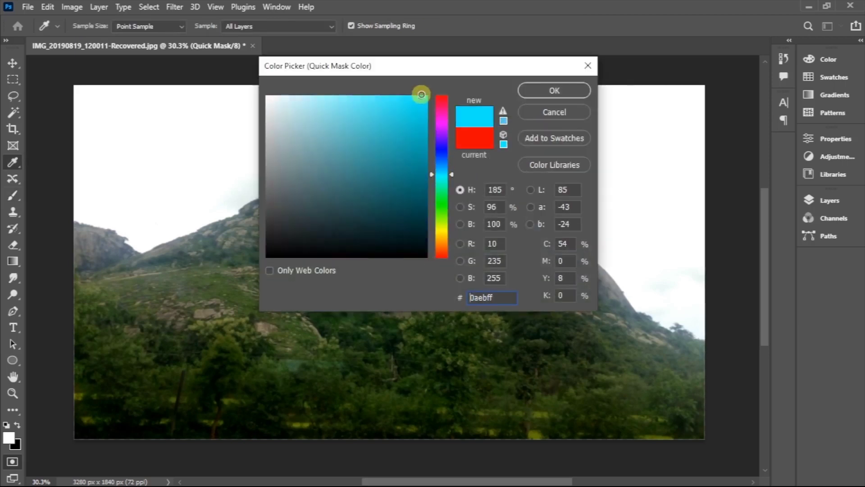
pyautogui.click(544, 96)
pyautogui.click(495, 134)
# Paint a black cyan-tinted mask across the hillside and trees, then convert it to a selection
pyautogui.click(16, 425)
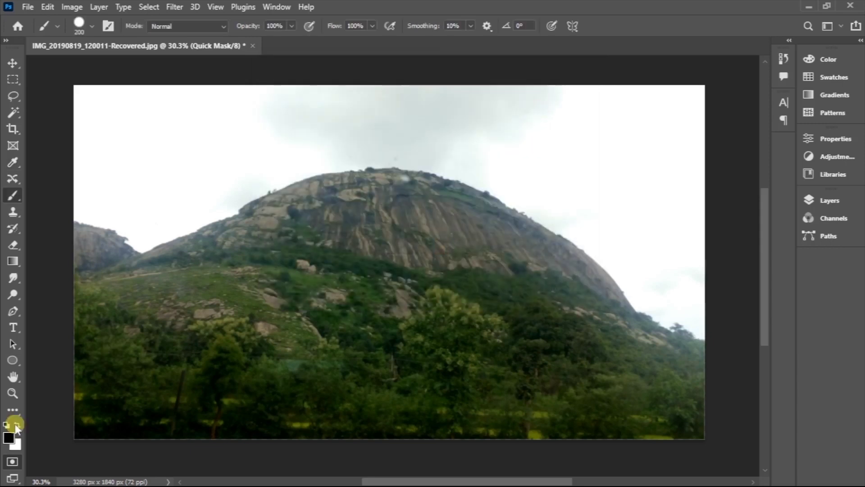
pyautogui.moveTo(263, 344); pyautogui.dragTo(385, 265)
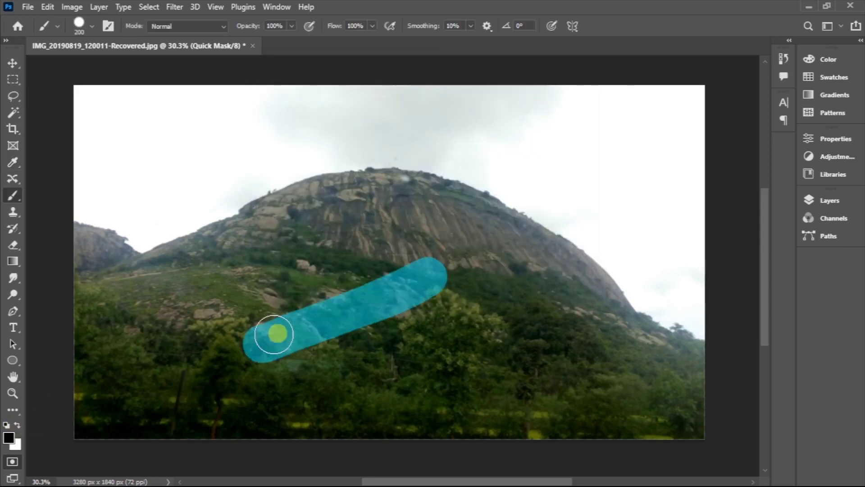
pyautogui.moveTo(215, 325); pyautogui.dragTo(439, 315)
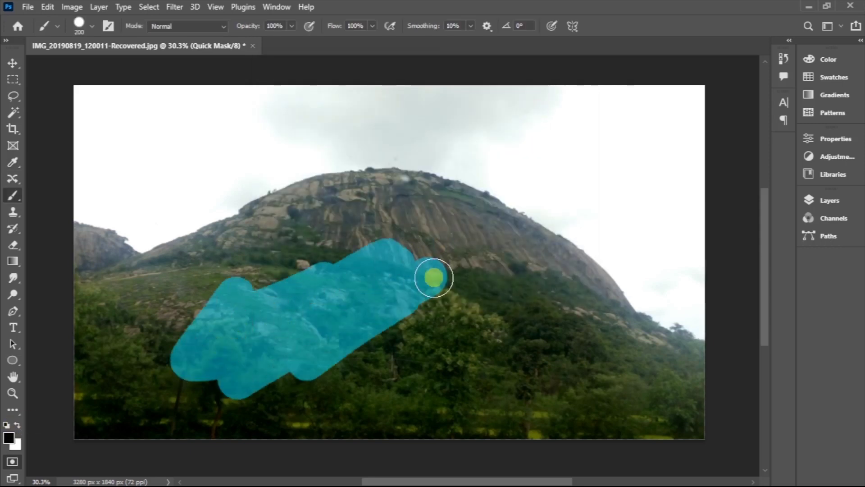
pyautogui.moveTo(481, 276)
pyautogui.mouseDown()
pyautogui.moveTo(359, 395)
pyautogui.moveTo(270, 392)
pyautogui.mouseUp()
pyautogui.click(11, 464)
pyautogui.click(12, 464)
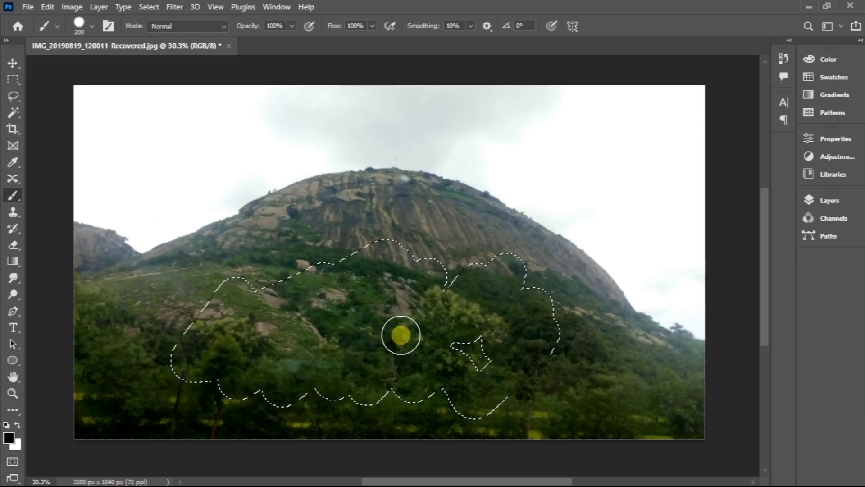
# Reconfirm Quick Mask options, paint a cyan mask over the trees, and make it a selection
pyautogui.doubleClick(12, 462)
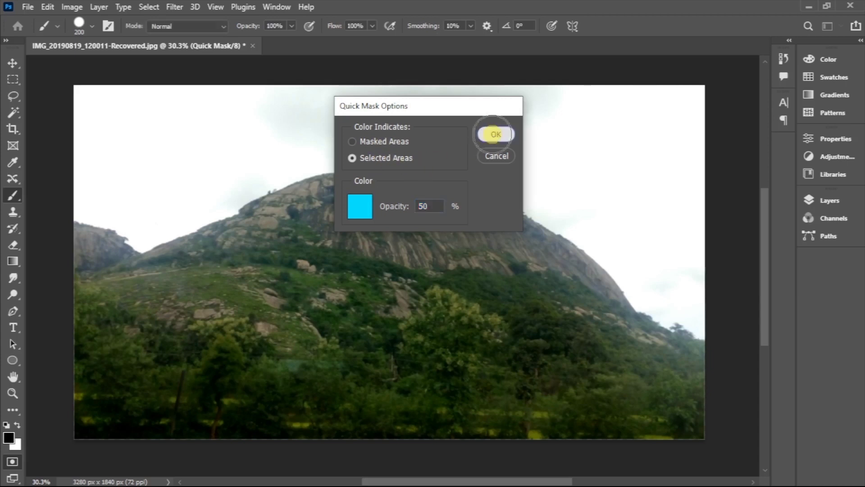
pyautogui.click(495, 134)
pyautogui.moveTo(255, 358)
pyautogui.mouseDown()
pyautogui.moveTo(337, 299)
pyautogui.moveTo(386, 294)
pyautogui.moveTo(432, 319)
pyautogui.moveTo(457, 302)
pyautogui.mouseUp()
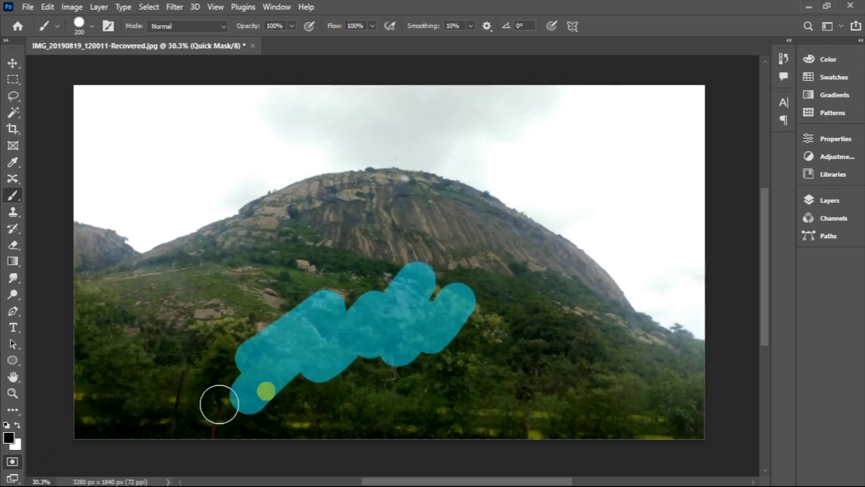
pyautogui.click(12, 460)
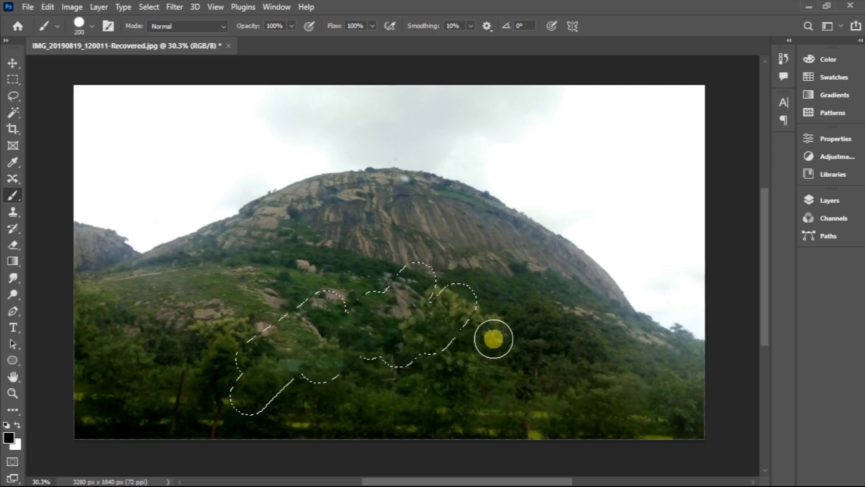
# Enter Quick Mask and set its colour to indicate Masked Areas
pyautogui.press('q')
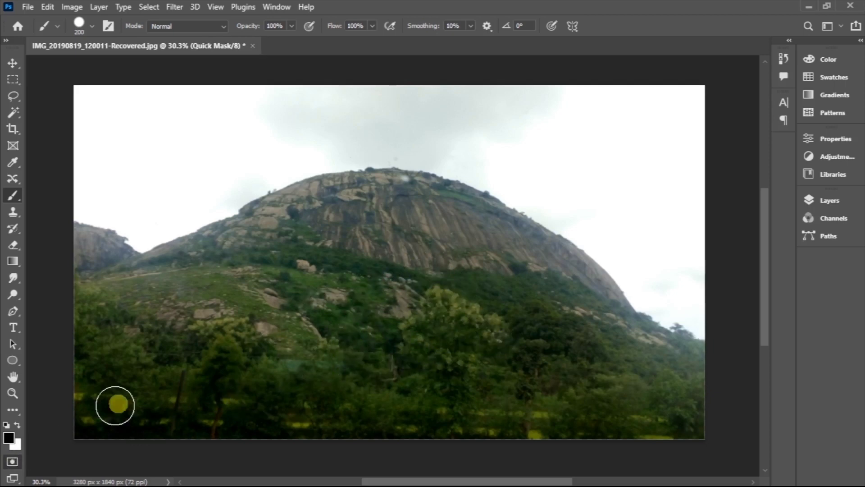
pyautogui.doubleClick(12, 460)
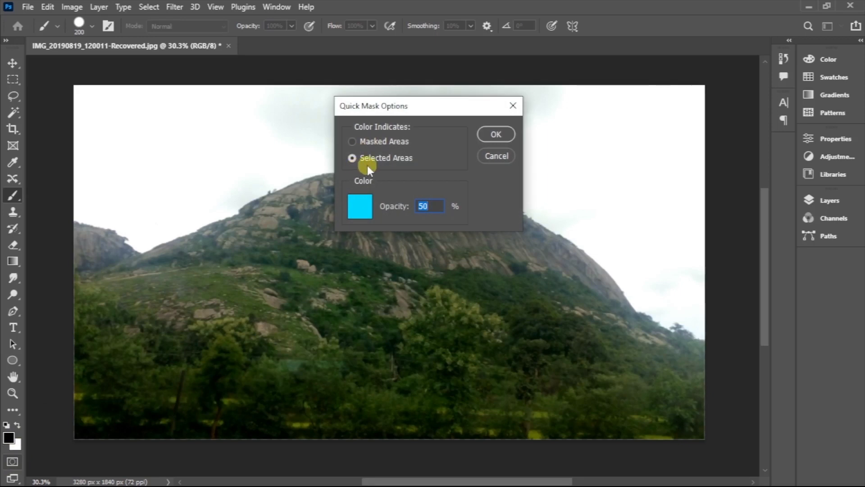
pyautogui.click(355, 141)
pyautogui.click(497, 134)
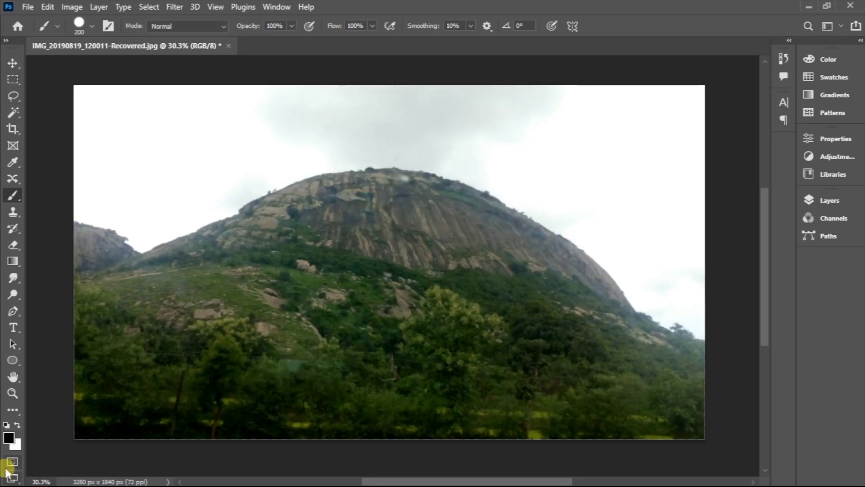
# Paint a mask patch across the hillside, convert it to a selection, and fill it black
pyautogui.moveTo(299, 311)
pyautogui.mouseDown()
pyautogui.moveTo(459, 282)
pyautogui.moveTo(514, 322)
pyautogui.mouseUp()
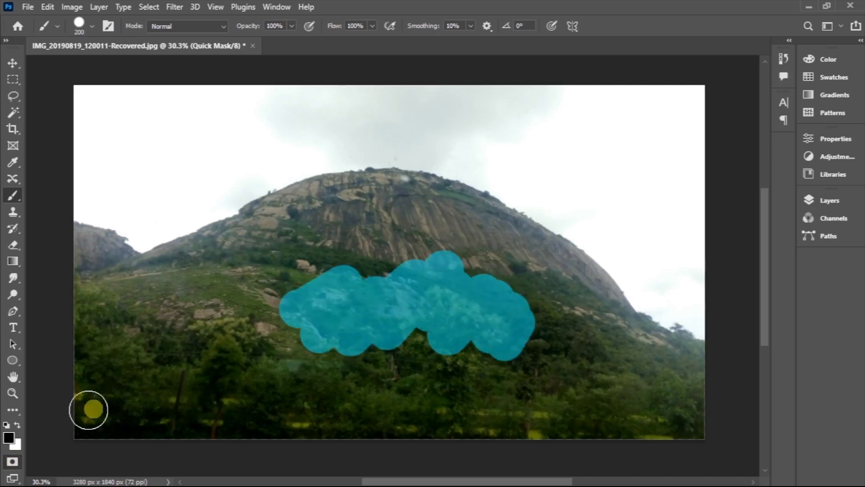
pyautogui.click(12, 462)
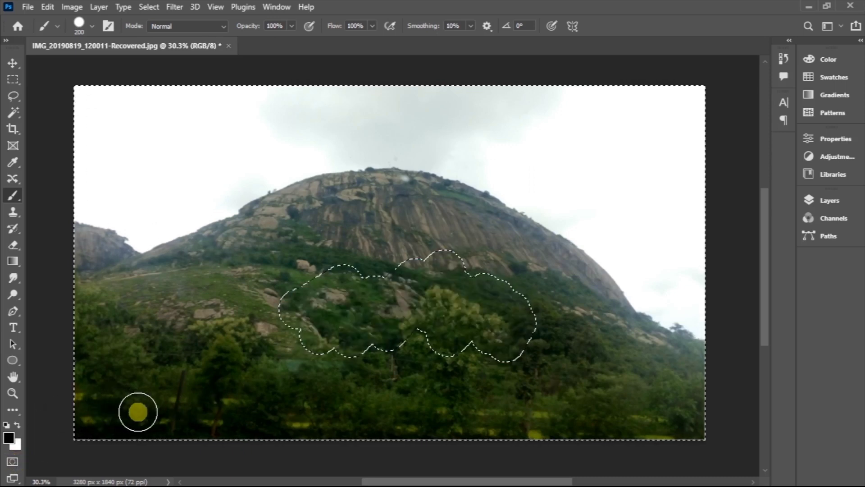
pyautogui.hotkey('alt', 'BackSpace')
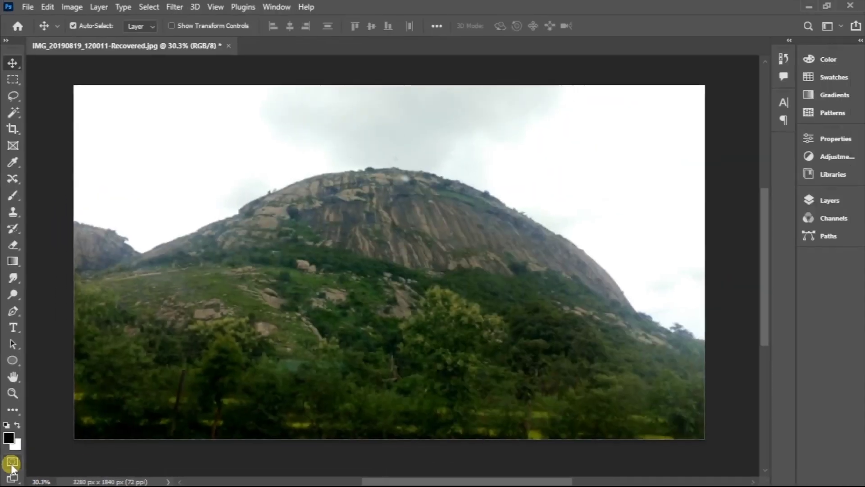
# Brush two Quick Mask strokes across the middle of the slope and convert them to a selection
pyautogui.click(147, 8)
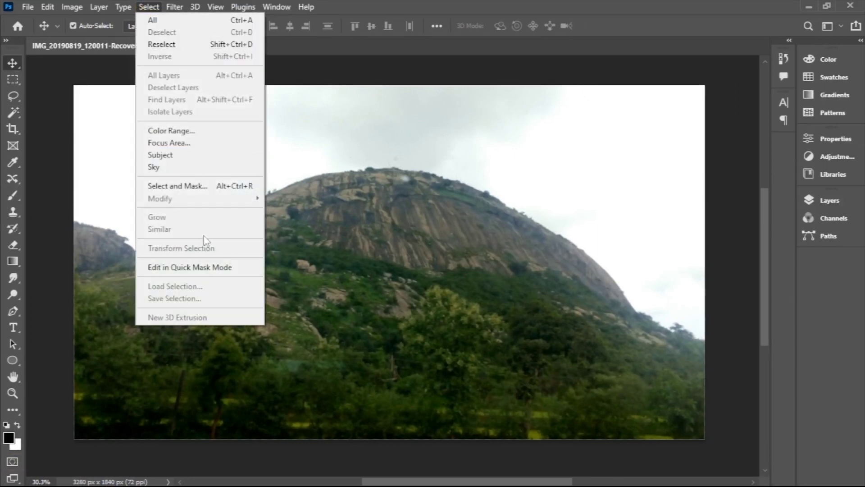
pyautogui.click(198, 269)
pyautogui.press('b')
pyautogui.moveTo(229, 309); pyautogui.dragTo(392, 254)
pyautogui.moveTo(319, 313)
pyautogui.mouseDown()
pyautogui.moveTo(419, 297)
pyautogui.moveTo(493, 340)
pyautogui.moveTo(518, 329)
pyautogui.moveTo(446, 286)
pyautogui.mouseUp()
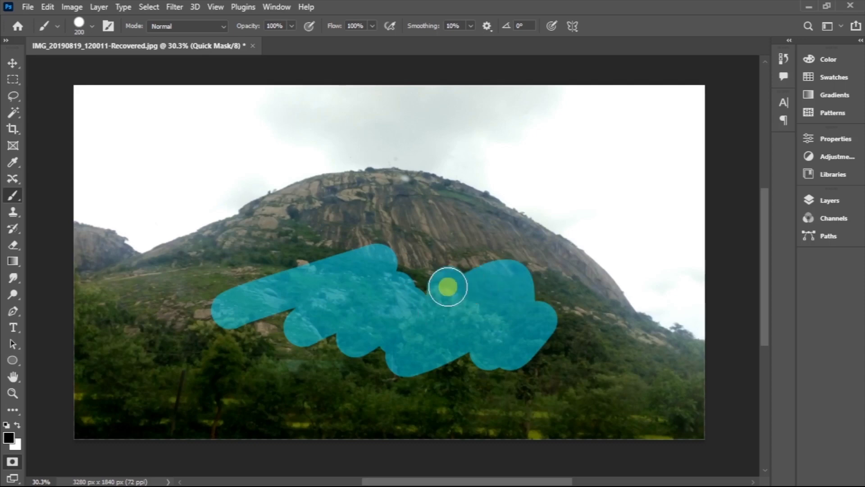
pyautogui.click(149, 7)
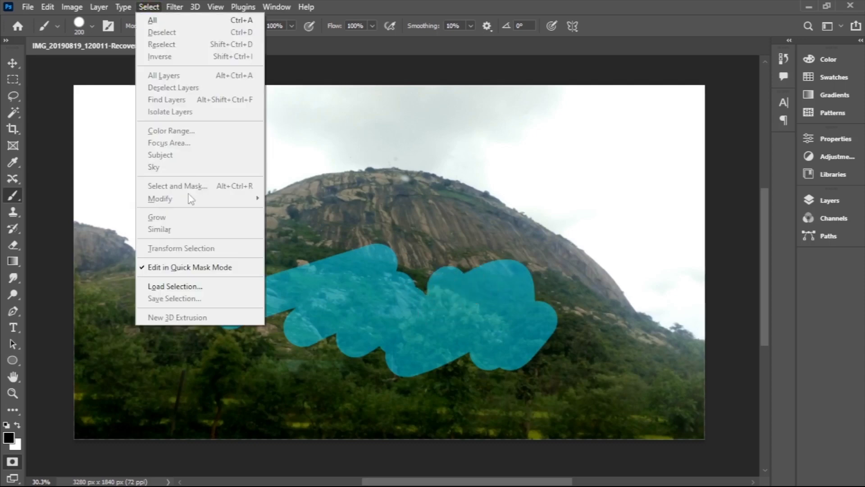
pyautogui.click(182, 267)
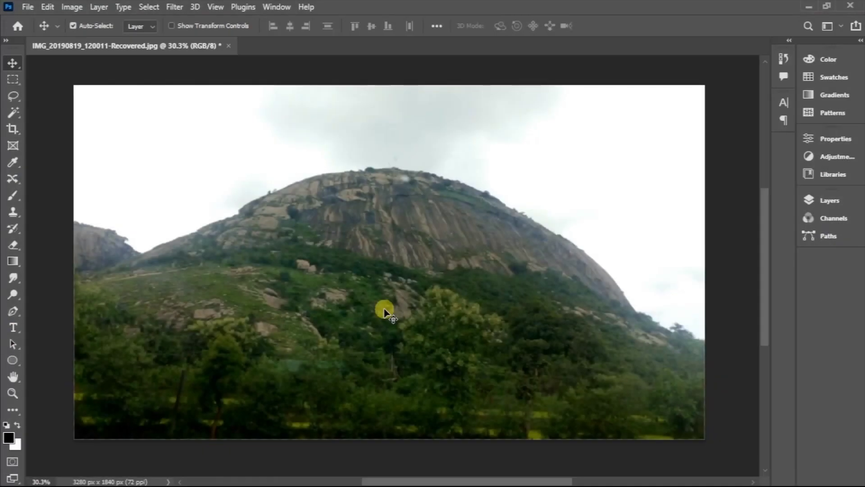
# Sample the cloudy sky in Color Range and raise Fuzziness to 106
pyautogui.click(148, 7)
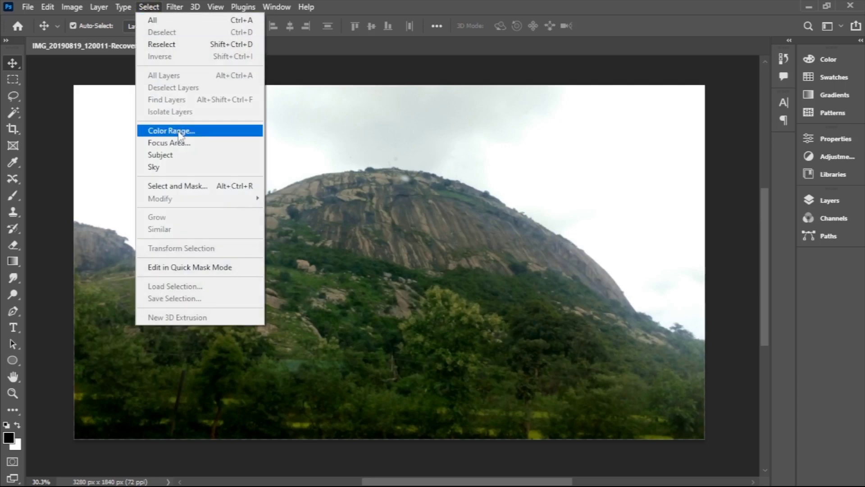
pyautogui.click(180, 131)
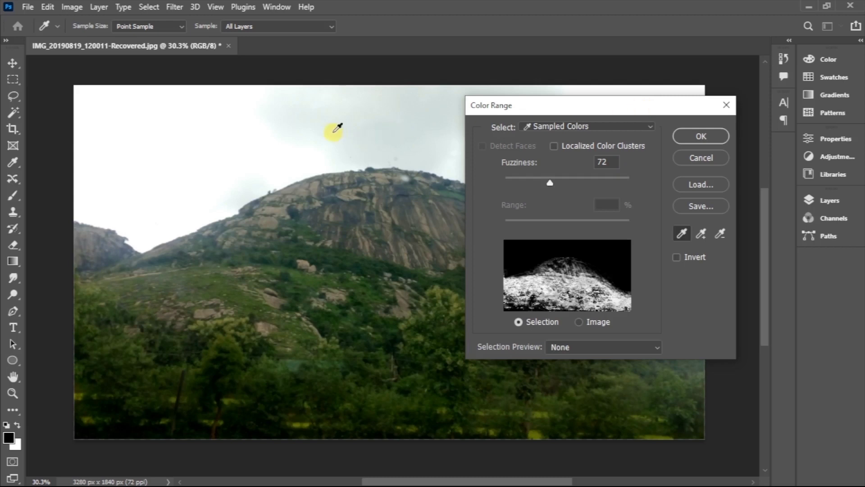
pyautogui.click(263, 124)
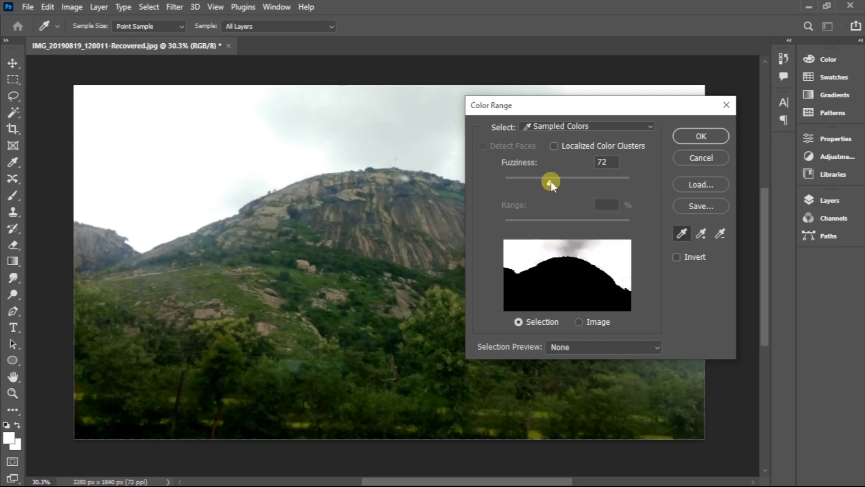
pyautogui.moveTo(541, 181); pyautogui.dragTo(560, 179)
pyautogui.moveTo(556, 186); pyautogui.dragTo(560, 186)
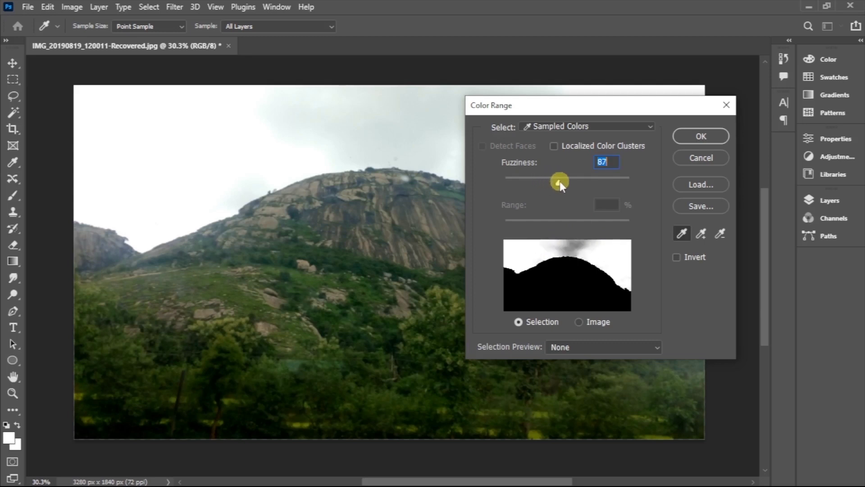
pyautogui.moveTo(559, 181); pyautogui.dragTo(572, 181)
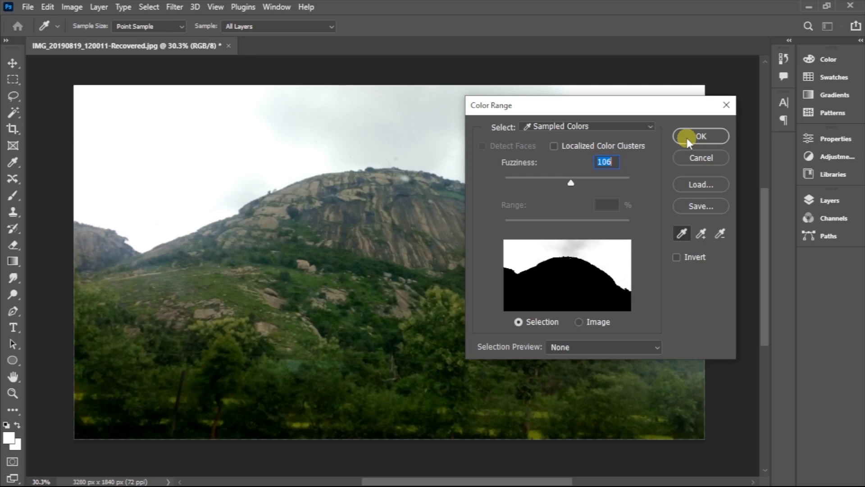
pyautogui.click(687, 138)
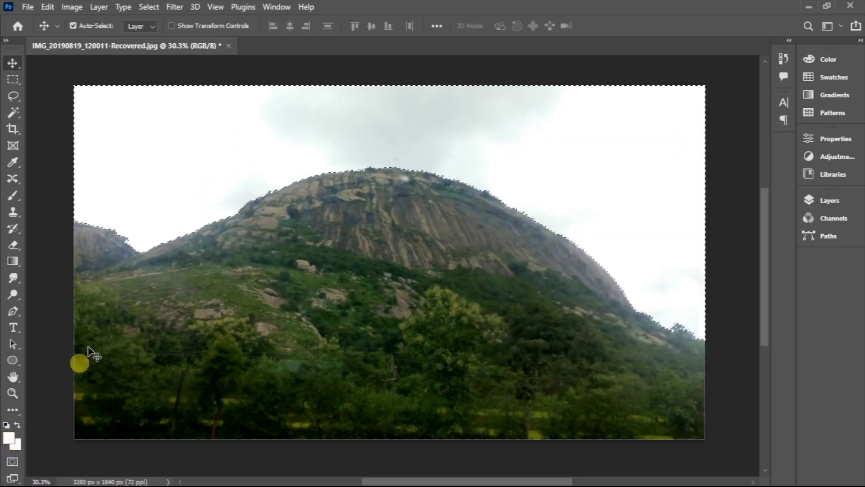
# Reset the default colours and set the foreground colour to blue #3469f1
pyautogui.click(7, 424)
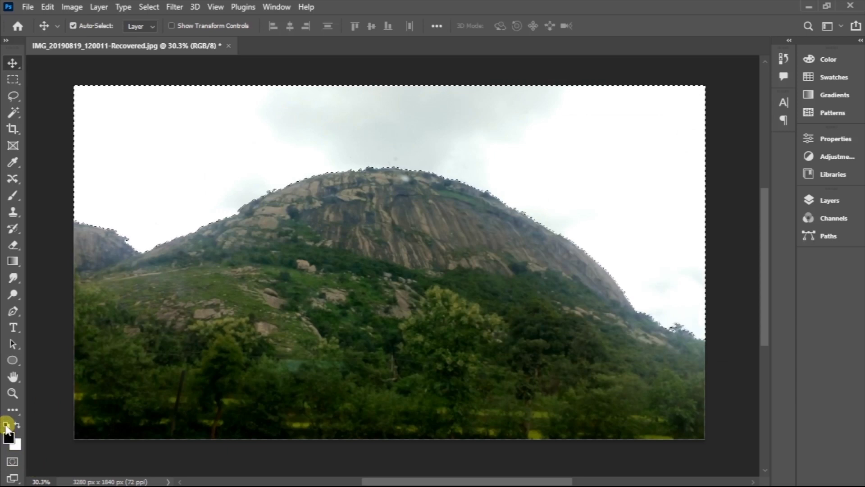
pyautogui.click(8, 436)
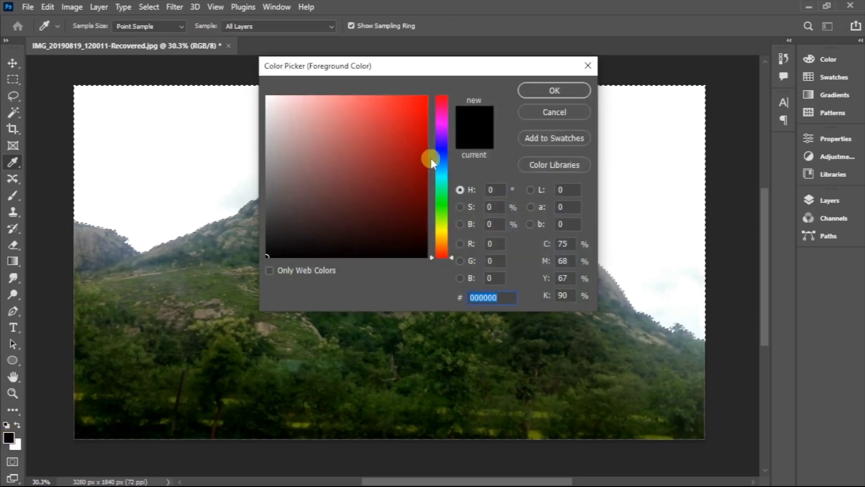
pyautogui.click(442, 157)
pyautogui.moveTo(420, 141); pyautogui.dragTo(393, 104)
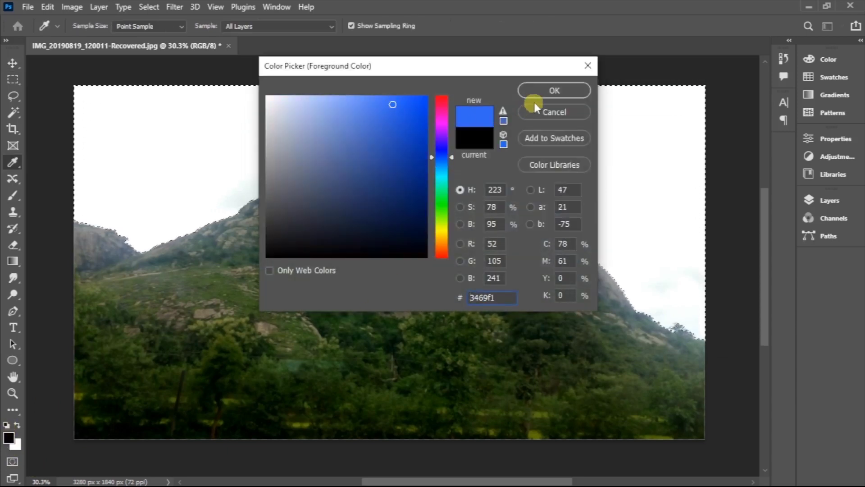
pyautogui.click(554, 90)
# Fill the selected sky with the blue, then undo the fill
pyautogui.hotkey('alt', 'BackSpace')
pyautogui.press('v')
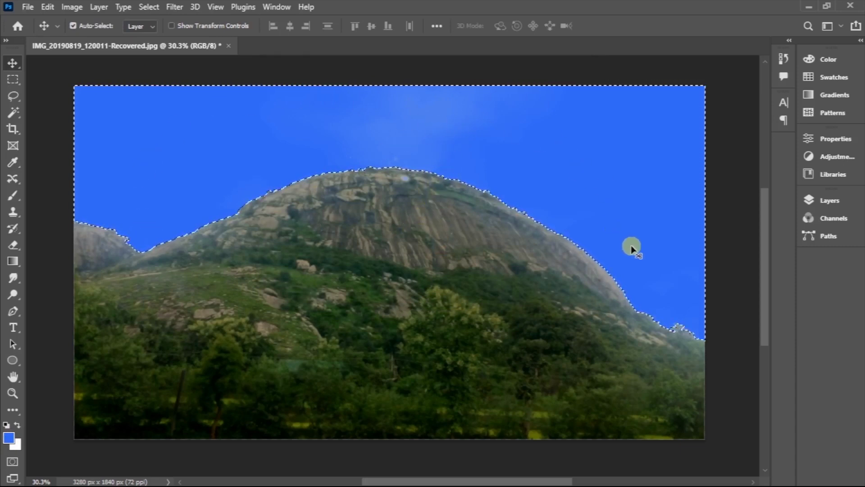
pyautogui.hotkey('ctrl', 'z')
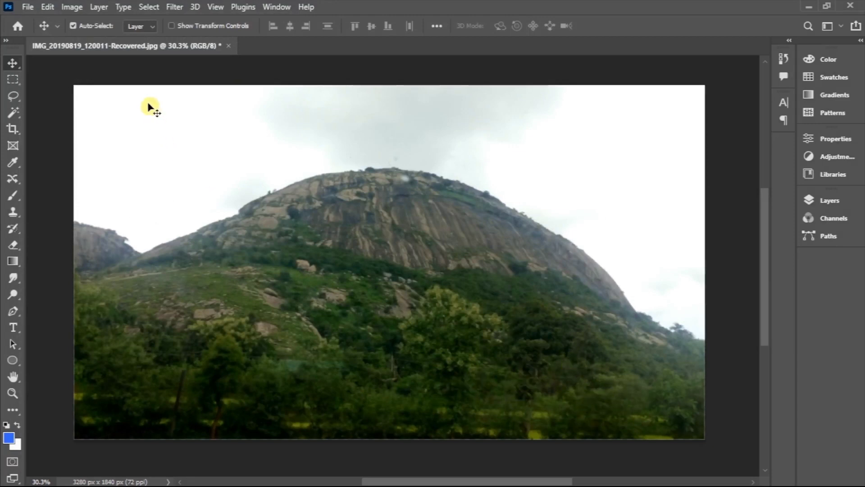
# Sample the green hillside tones in Color Range with Fuzziness at 124
pyautogui.click(147, 7)
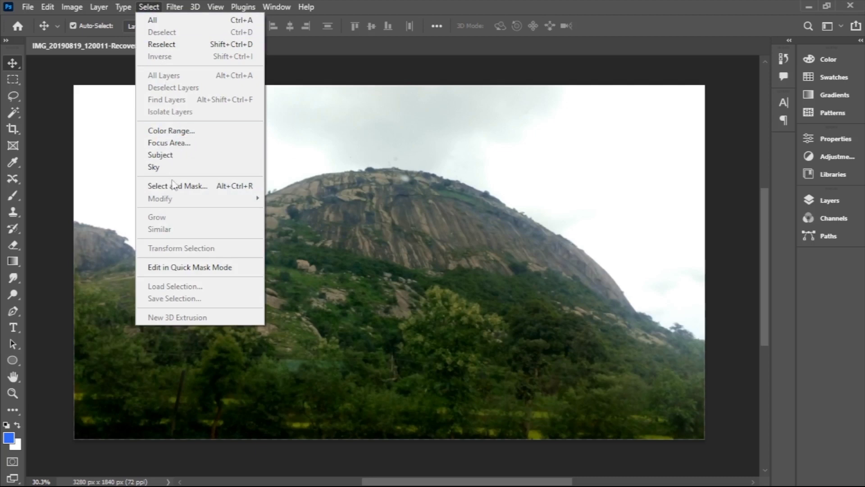
pyautogui.click(164, 131)
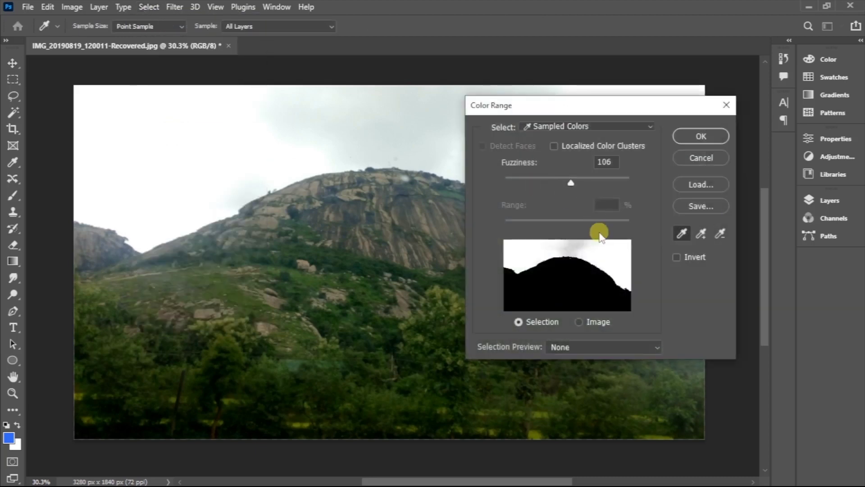
pyautogui.click(378, 399)
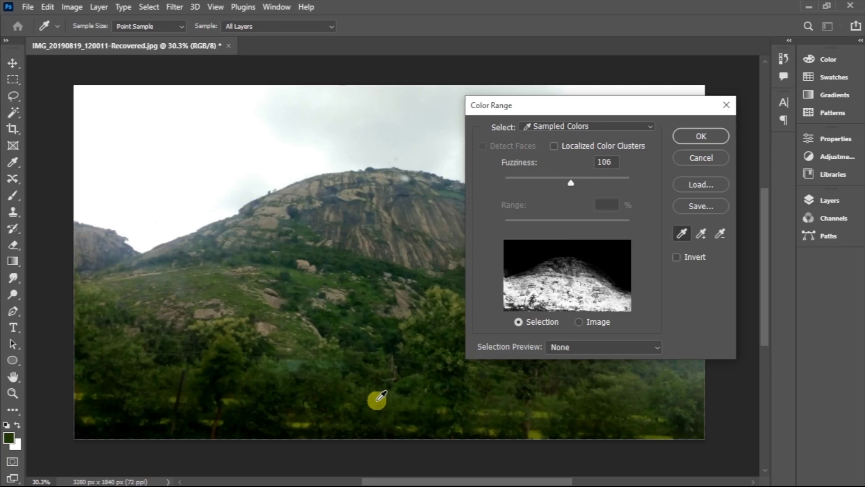
pyautogui.click(597, 303)
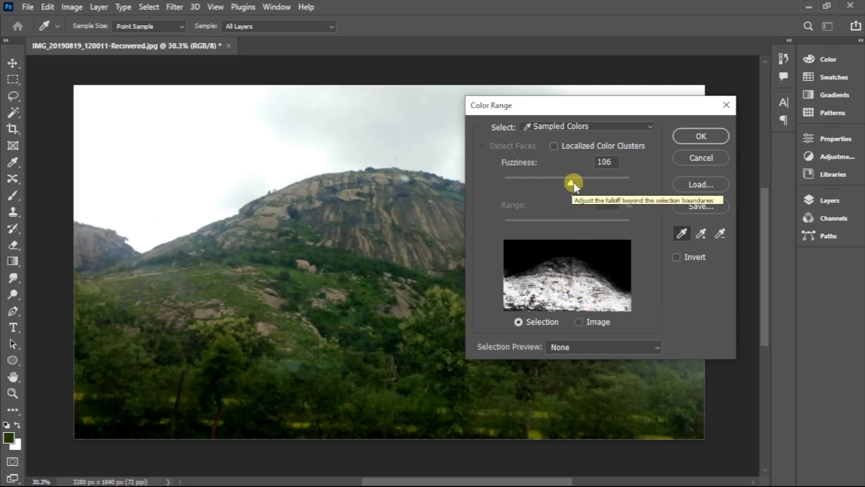
pyautogui.moveTo(573, 185); pyautogui.dragTo(563, 186)
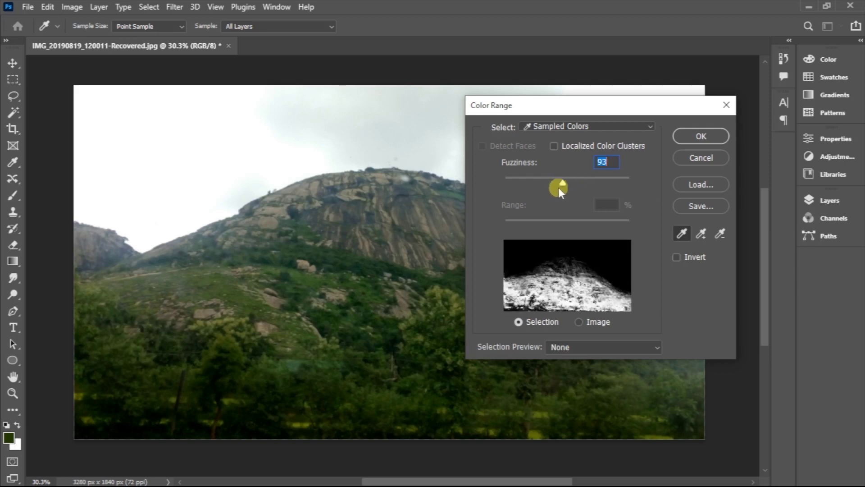
pyautogui.moveTo(559, 188); pyautogui.dragTo(583, 180)
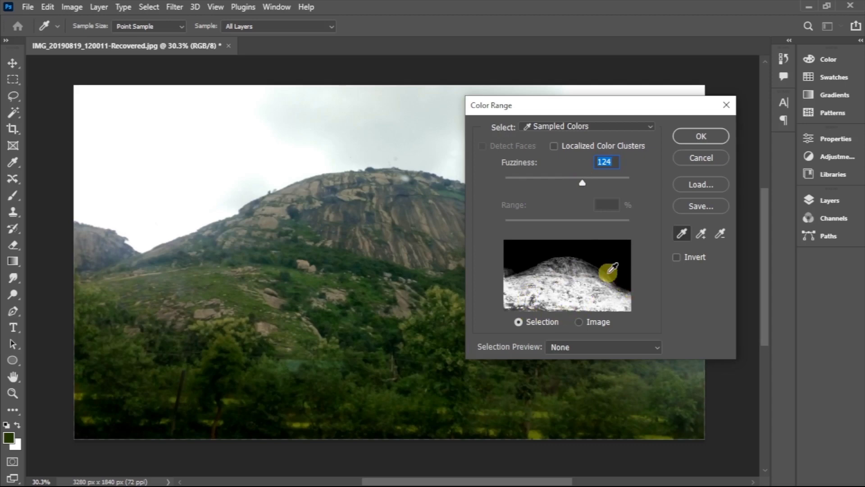
pyautogui.click(696, 135)
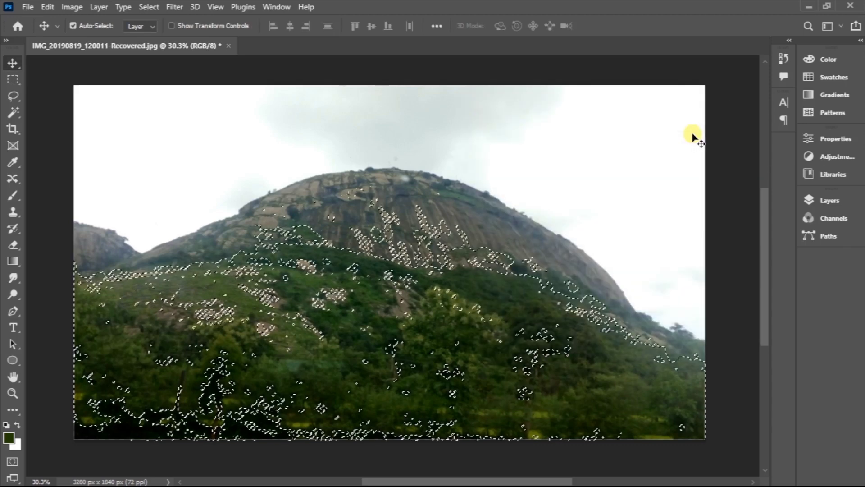
# Set the foreground to light green #b1e471 and fill the selected grass with it
pyautogui.click(9, 436)
pyautogui.moveTo(342, 172); pyautogui.dragTo(348, 113)
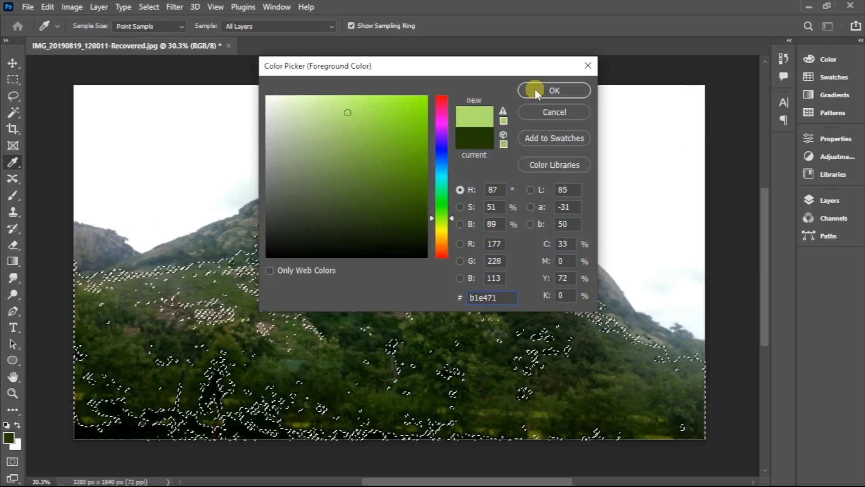
pyautogui.click(536, 92)
pyautogui.hotkey('alt', 'BackSpace')
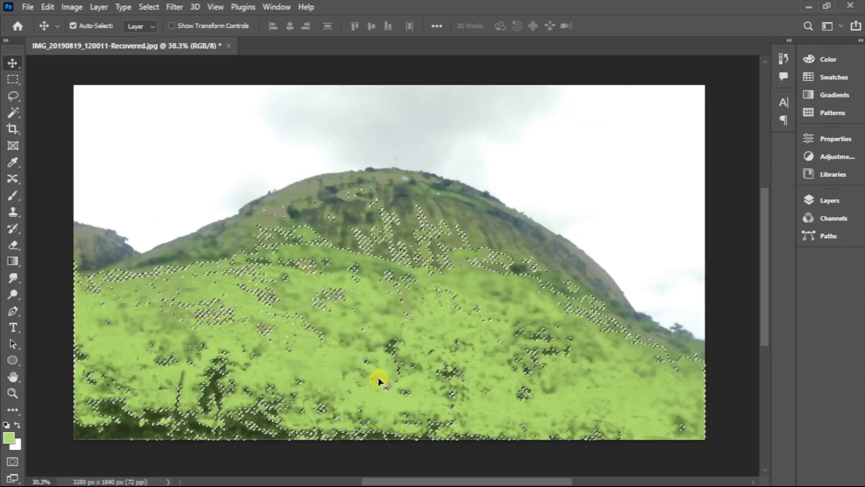
# Undo the light-green fill and clear the selection
pyautogui.press('ctrl')
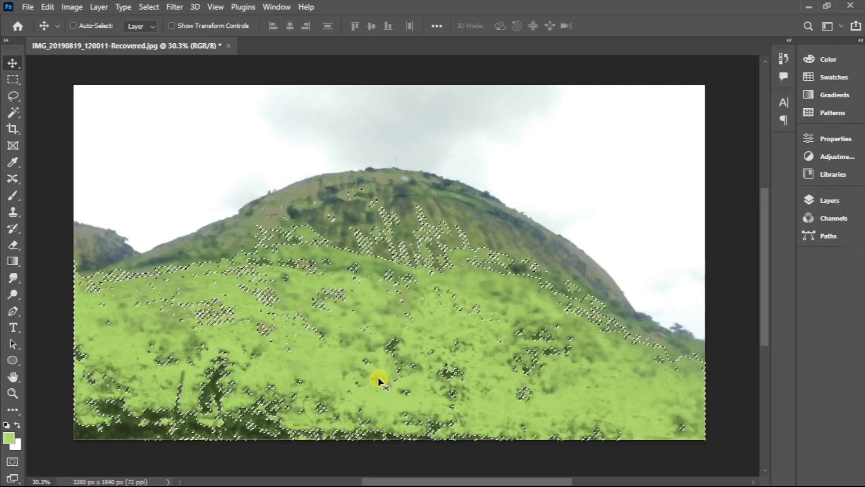
pyautogui.hotkey('ctrl', 'z')
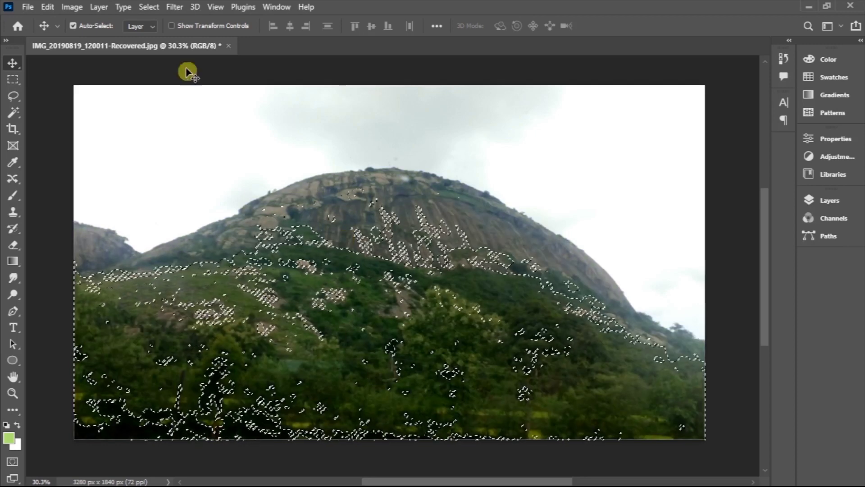
pyautogui.hotkey('ctrl', 'd')
pyautogui.click(149, 7)
# Sample the greenery in Color Range, then use Add to Sample across the mountain
pyautogui.click(171, 131)
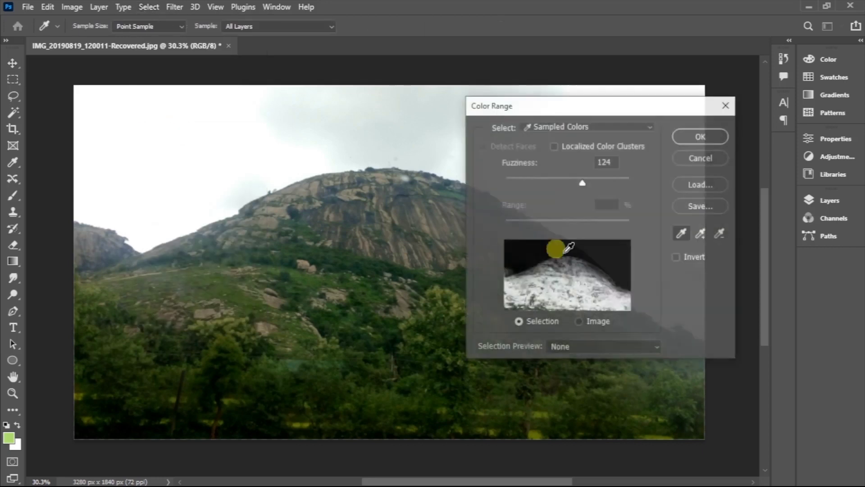
pyautogui.click(336, 387)
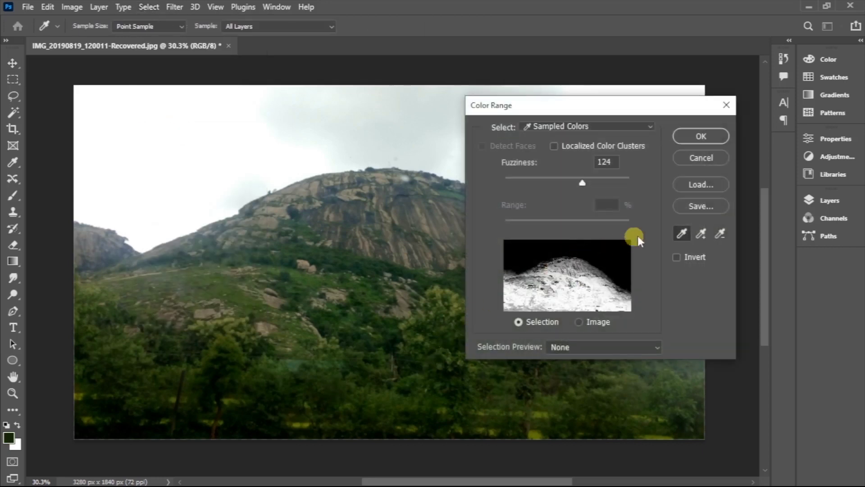
pyautogui.click(702, 234)
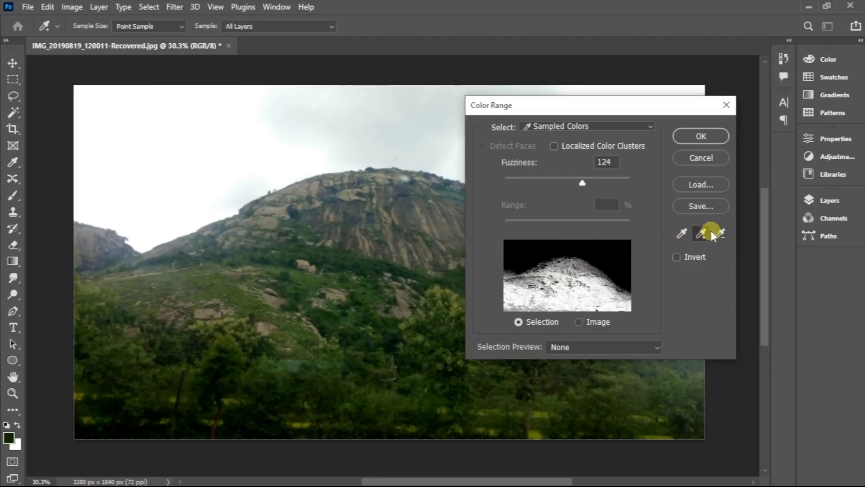
pyautogui.moveTo(356, 209); pyautogui.dragTo(632, 301)
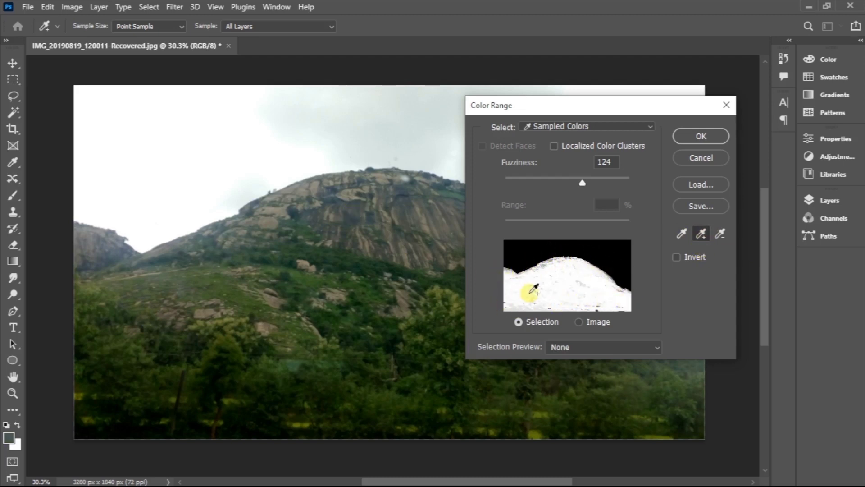
# Accept the whole-hill selection and set the foreground to vivid blue #350efd
pyautogui.click(692, 136)
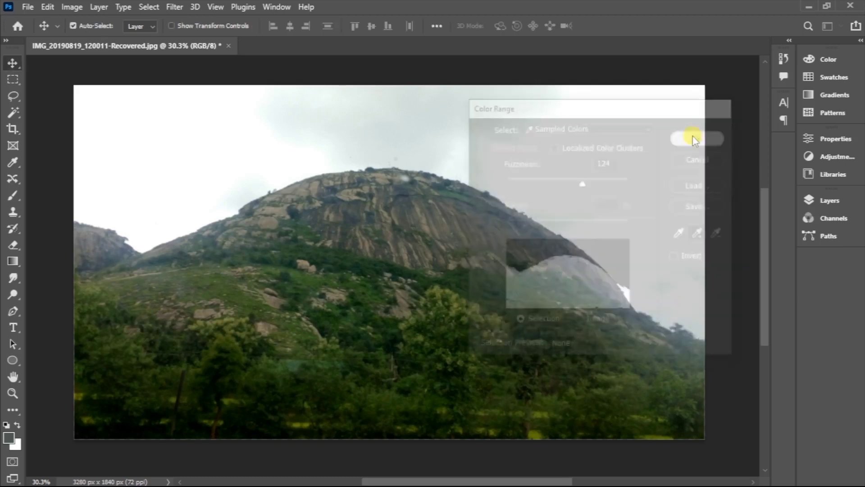
pyautogui.click(9, 438)
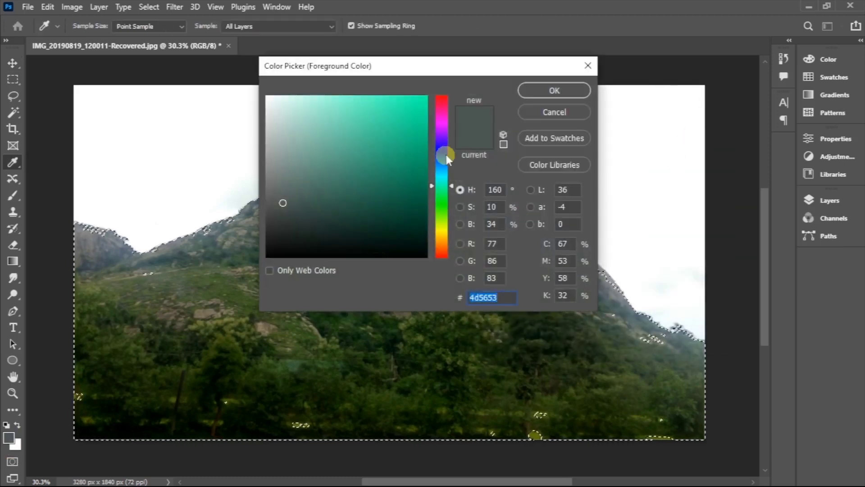
pyautogui.click(441, 145)
pyautogui.moveTo(410, 120); pyautogui.dragTo(419, 97)
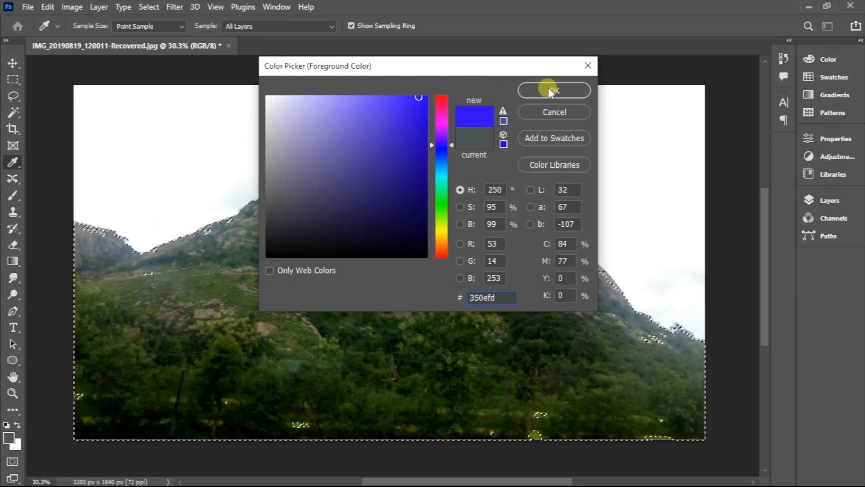
pyautogui.click(551, 88)
# Fill the hill selection with the blue, then undo the fill and deselect
pyautogui.hotkey('alt', 'BackSpace')
pyautogui.press('v')
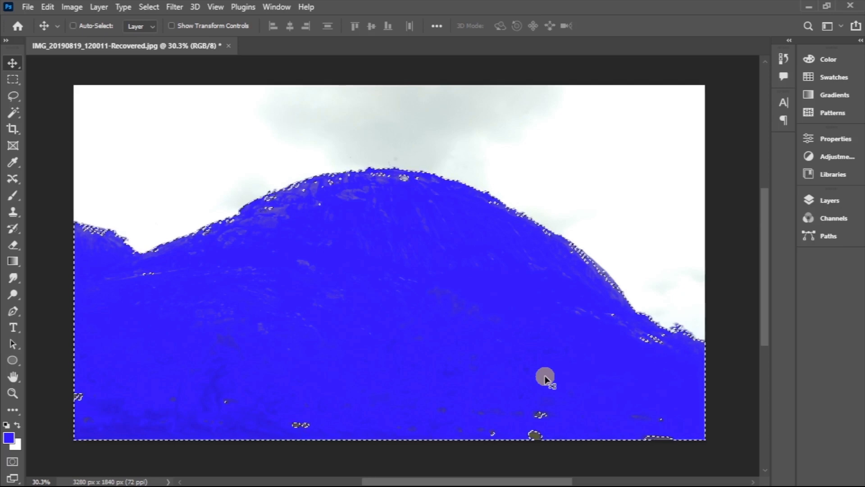
pyautogui.hotkey('ctrl', 'z')
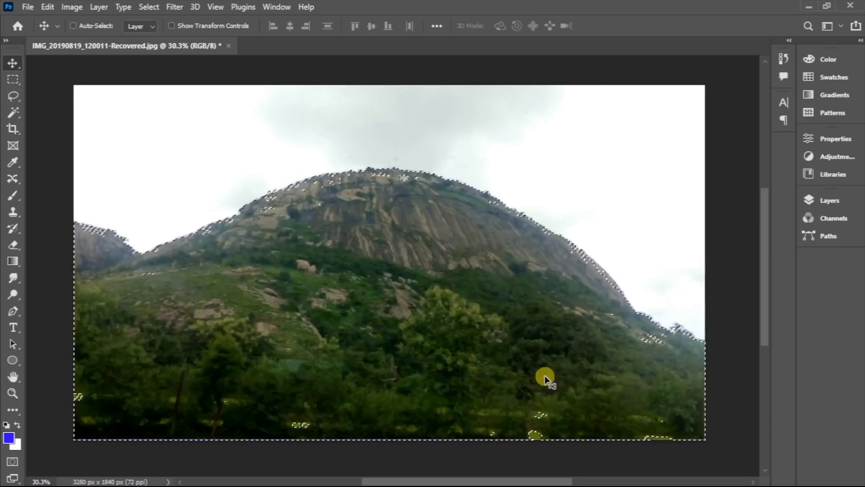
pyautogui.hotkey('ctrl', 'd')
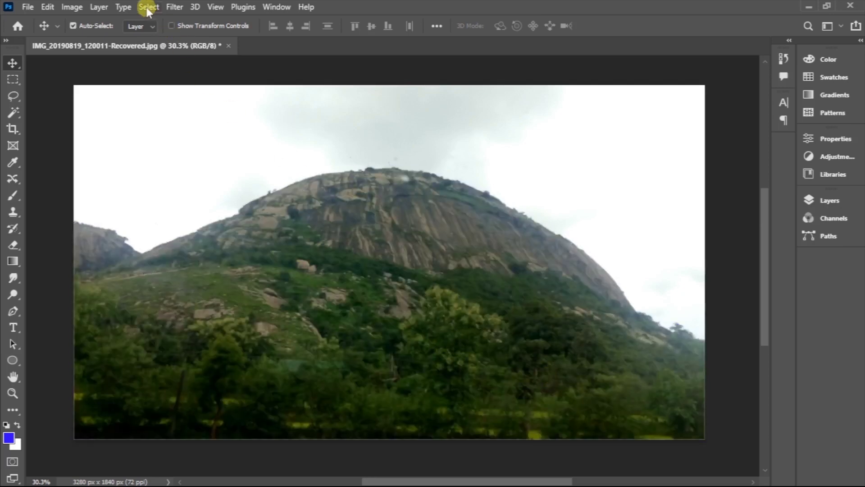
# Make a Color Range selection of the slopes, subtracting four tree samples with Subtract from Sample
pyautogui.click(148, 8)
pyautogui.click(163, 131)
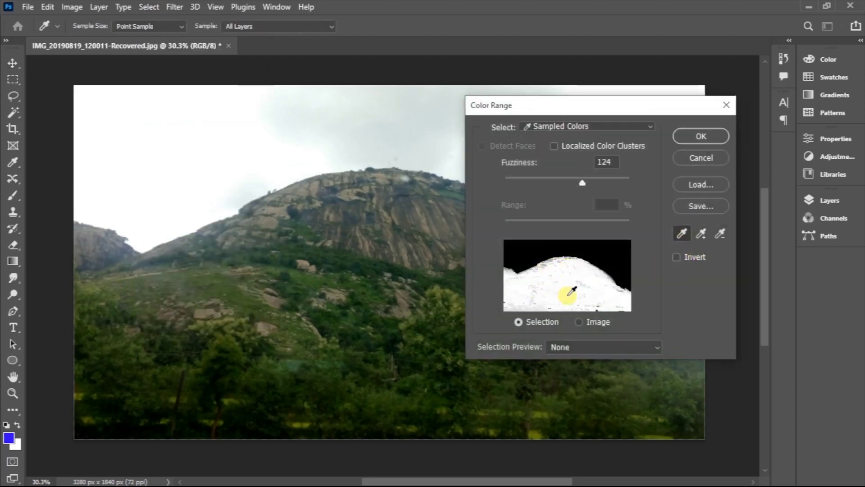
pyautogui.click(721, 233)
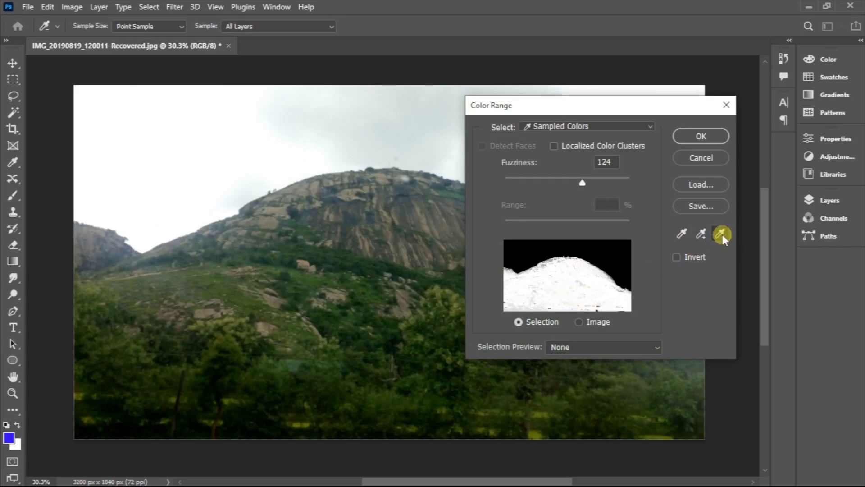
pyautogui.click(377, 386)
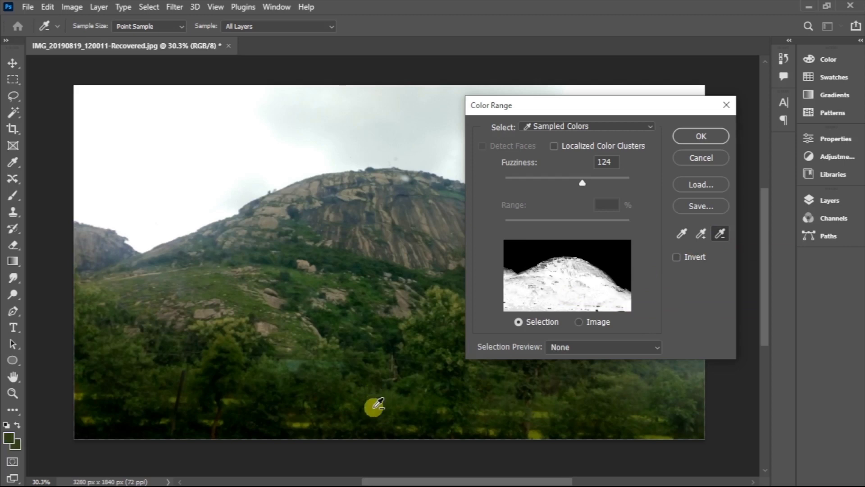
pyautogui.click(378, 402)
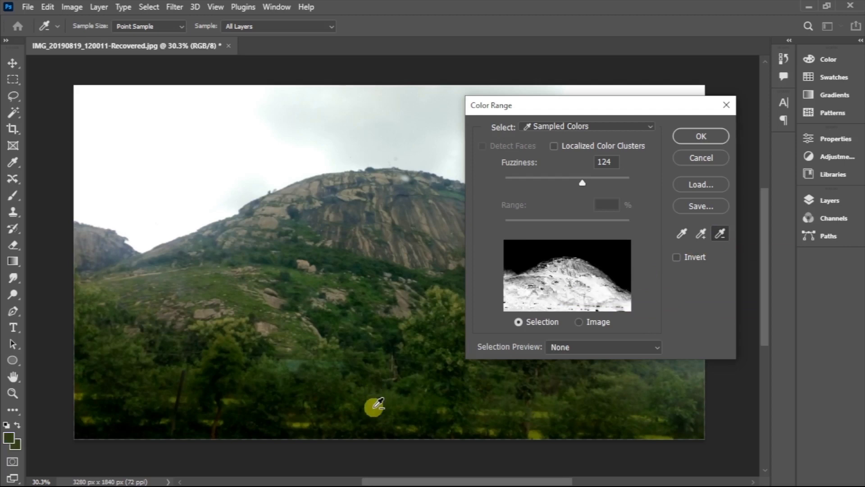
pyautogui.click(336, 418)
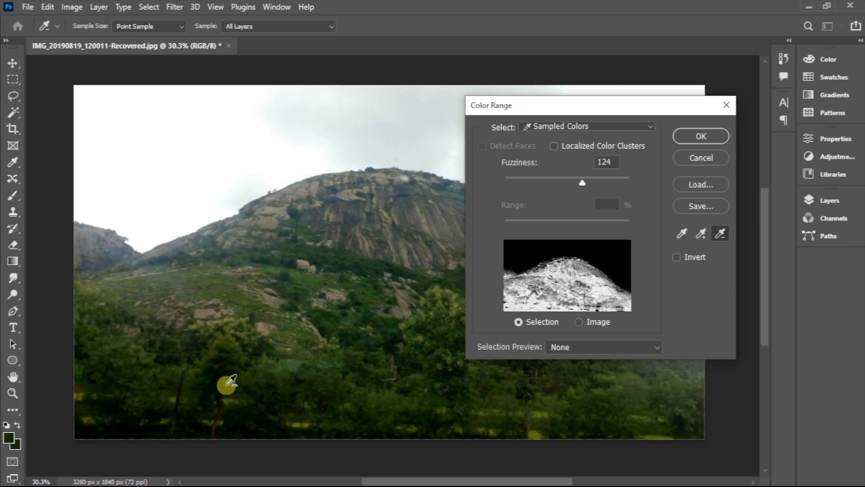
pyautogui.click(219, 369)
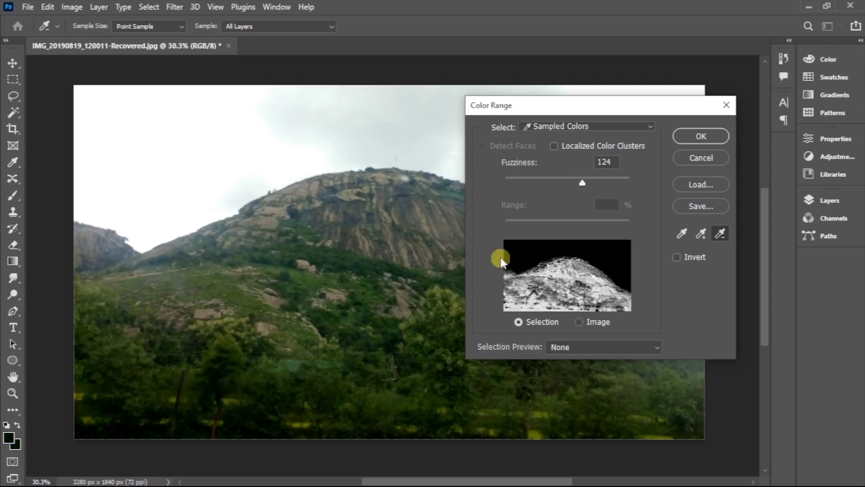
pyautogui.click(704, 136)
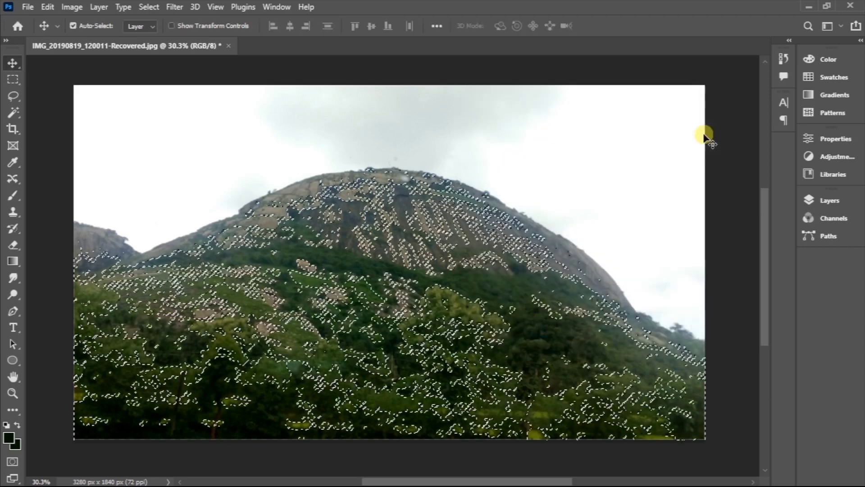
# Set the foreground to yellow-green #9cff00 and fill the selection with it
pyautogui.click(7, 437)
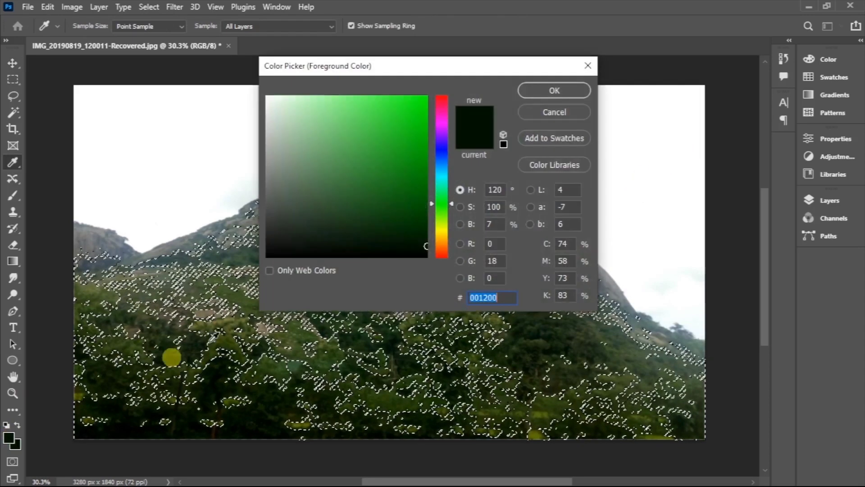
pyautogui.click(423, 100)
pyautogui.moveTo(423, 100); pyautogui.dragTo(425, 96)
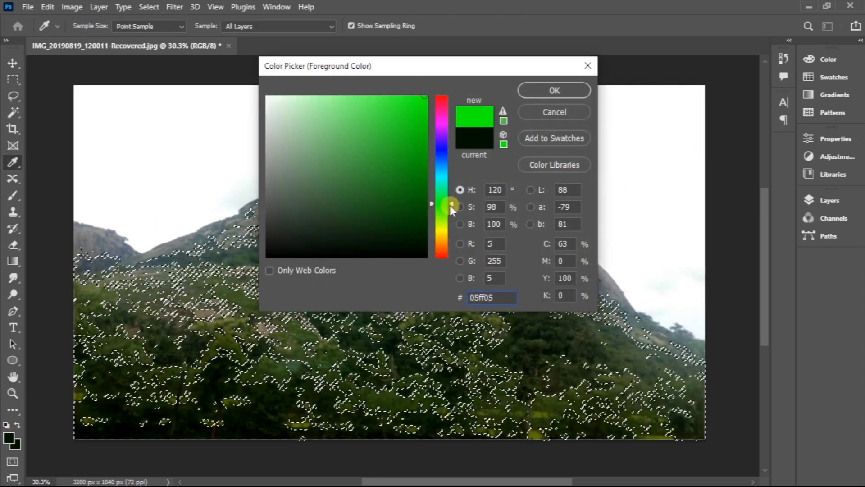
pyautogui.moveTo(450, 204); pyautogui.dragTo(454, 220)
pyautogui.click(550, 89)
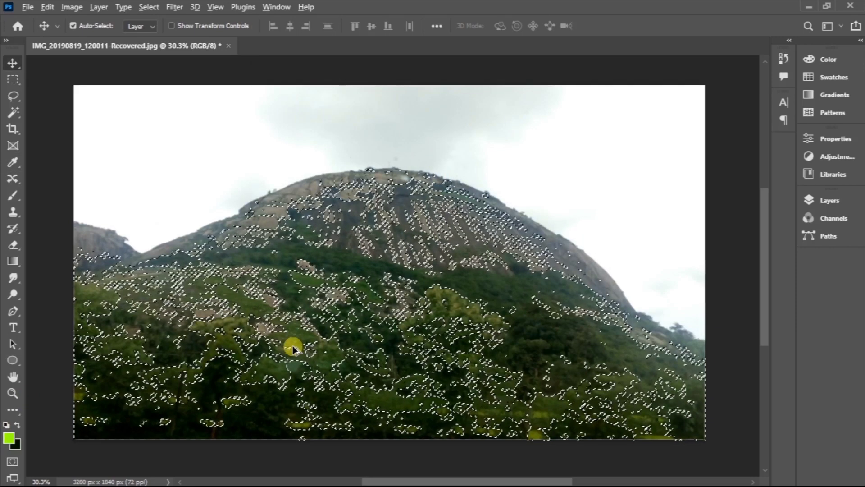
pyautogui.hotkey('alt', 'BackSpace')
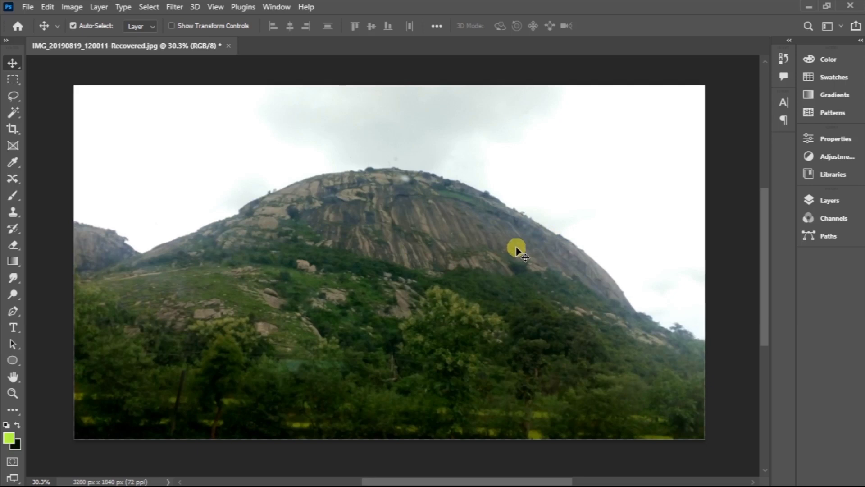
# Show the Channels panel listing the RGB, Red, Green and Blue channels
pyautogui.click(280, 6)
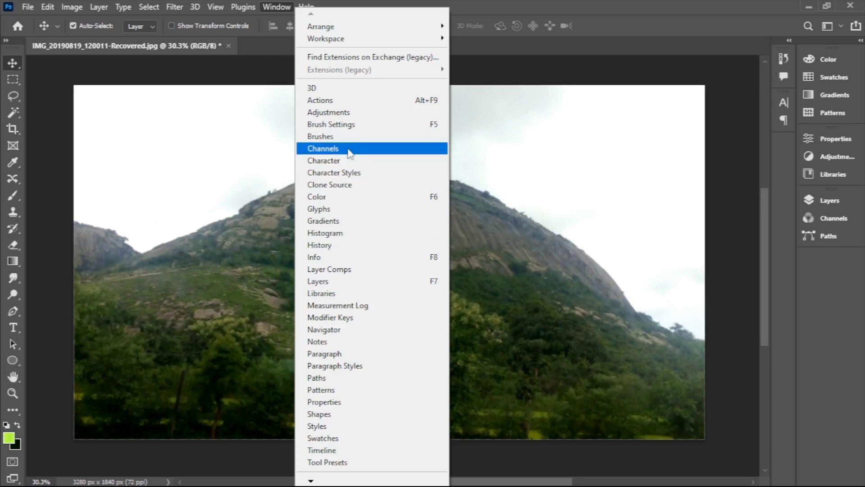
pyautogui.click(322, 148)
pyautogui.click(833, 218)
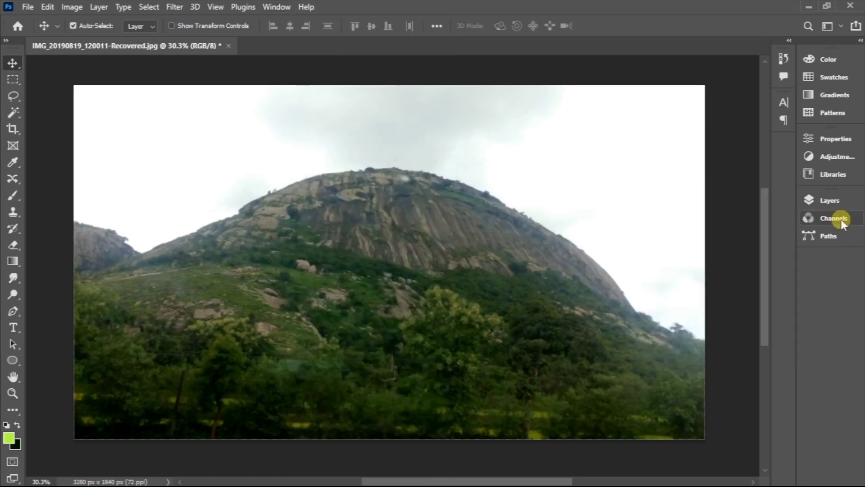
pyautogui.click(841, 219)
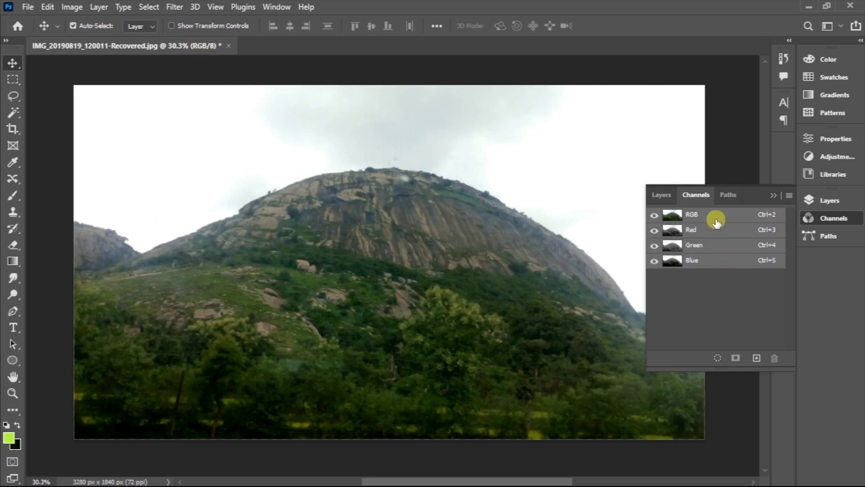
pyautogui.click(77, 9)
pyautogui.moveTo(125, 20)
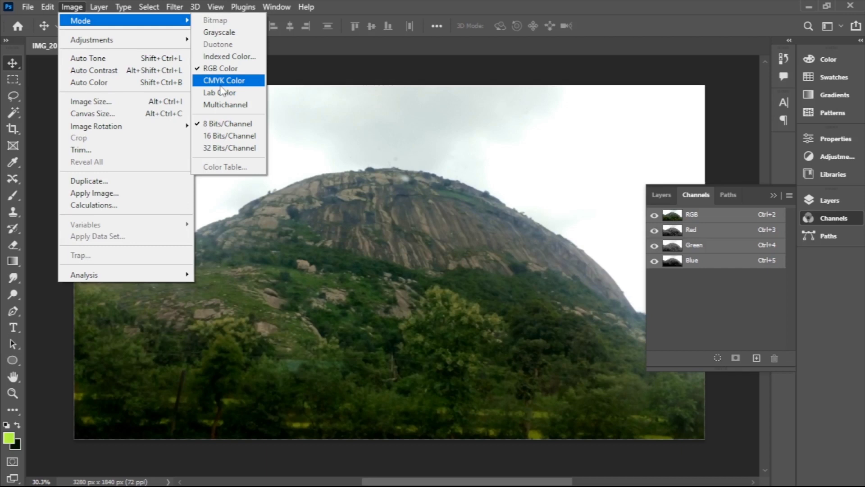
# Convert the photo to CMYK Color to view its channels, then undo back to RGB
pyautogui.click(221, 84)
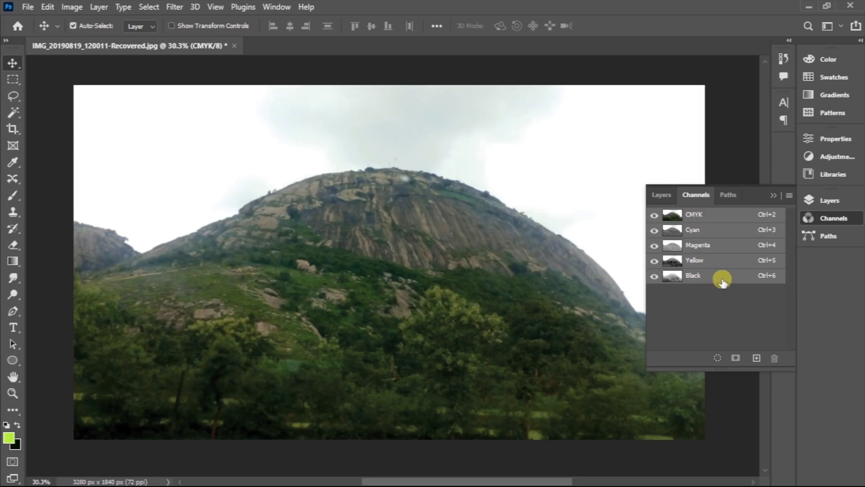
pyautogui.hotkey('ctrl', 'z')
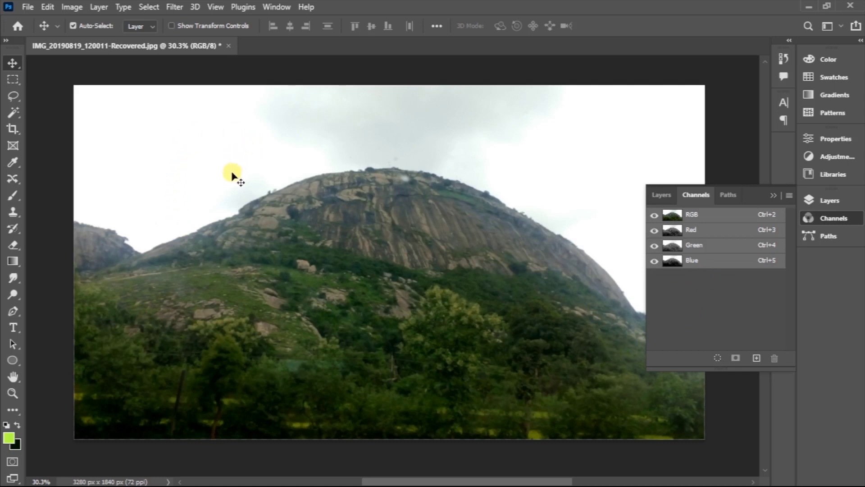
# Duplicate the Blue channel and apply Levels 138, 1.00, 160 to Blue copy
pyautogui.click(705, 265)
pyautogui.moveTo(722, 263); pyautogui.dragTo(754, 359)
pyautogui.click(72, 7)
pyautogui.moveTo(91, 39)
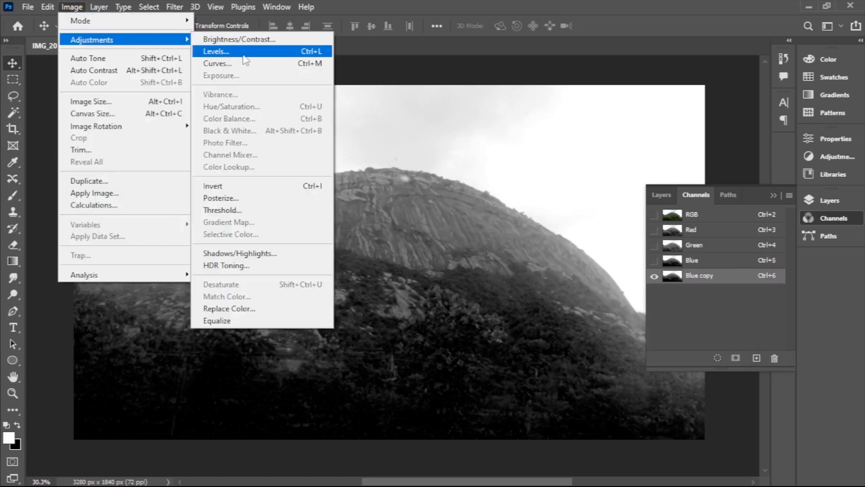
pyautogui.click(244, 55)
pyautogui.moveTo(309, 309); pyautogui.dragTo(342, 309)
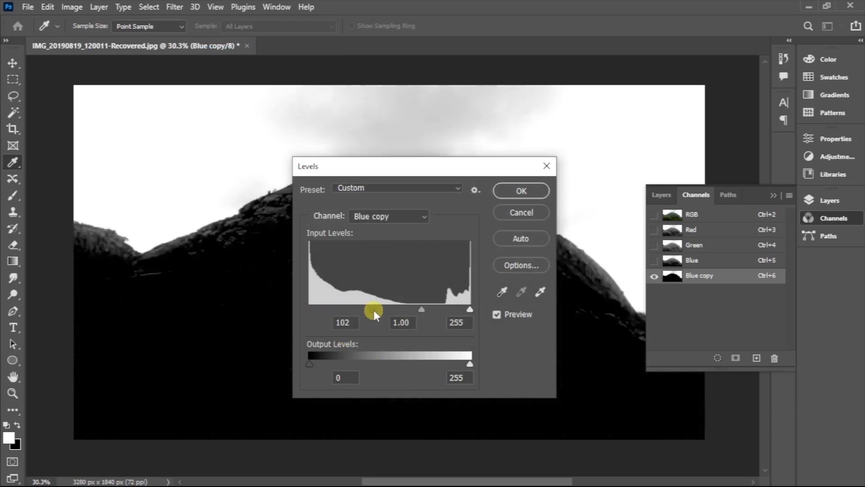
pyautogui.moveTo(342, 309); pyautogui.dragTo(379, 310)
pyautogui.moveTo(469, 310); pyautogui.dragTo(431, 311)
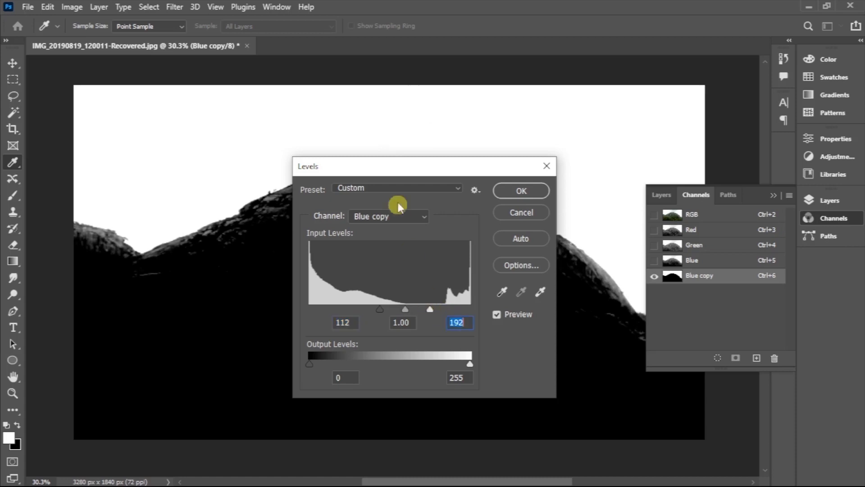
pyautogui.moveTo(417, 167)
pyautogui.mouseDown()
pyautogui.moveTo(496, 260)
pyautogui.moveTo(476, 225)
pyautogui.mouseUp()
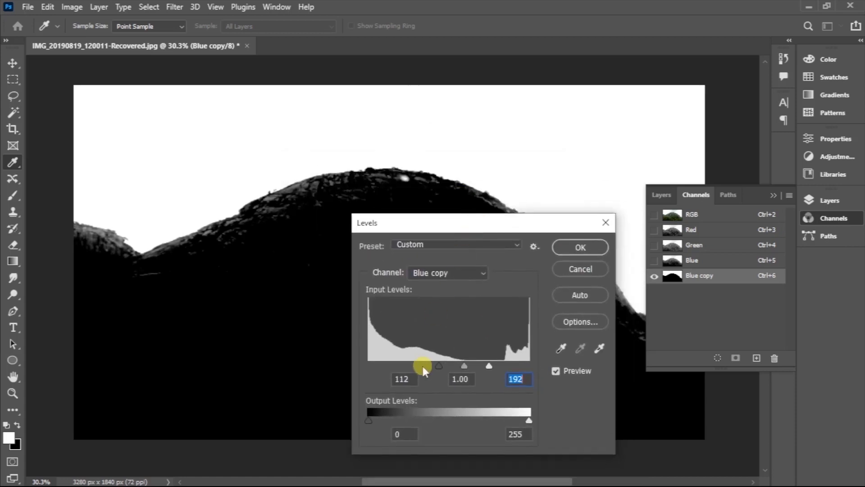
pyautogui.moveTo(436, 367); pyautogui.dragTo(493, 367)
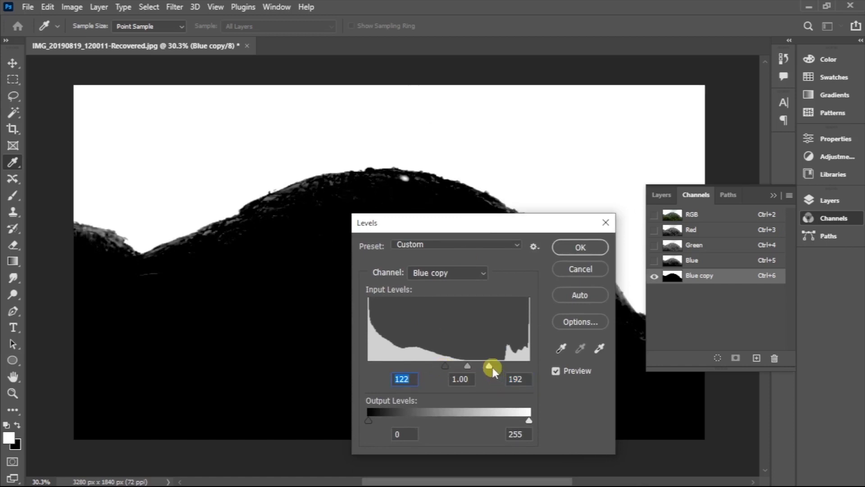
pyautogui.moveTo(491, 367)
pyautogui.mouseDown()
pyautogui.moveTo(460, 372)
pyautogui.moveTo(471, 368)
pyautogui.moveTo(456, 364)
pyautogui.mouseUp()
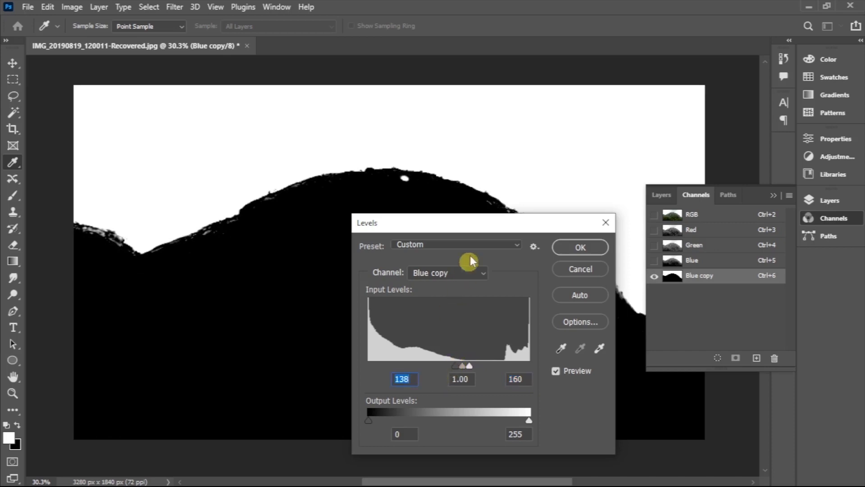
pyautogui.moveTo(475, 228); pyautogui.dragTo(523, 261)
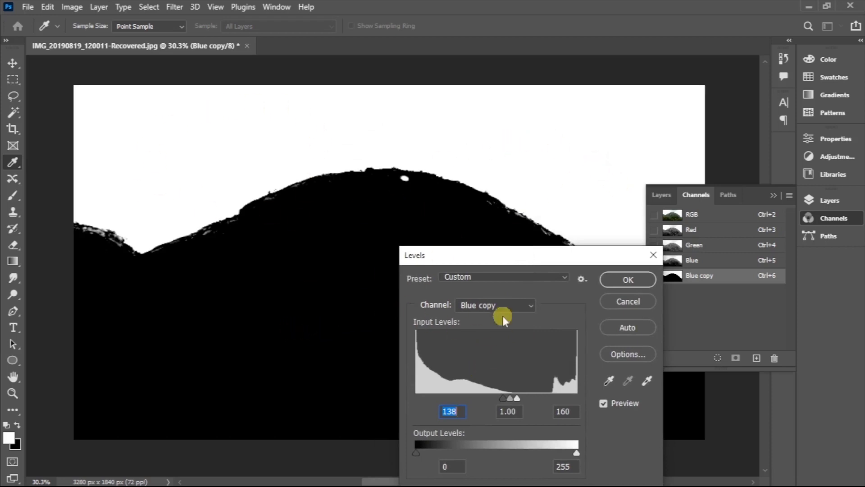
pyautogui.click(632, 283)
# Load Blue copy as a selection, test-fill the sky green on RGB, then undo and deselect
pyautogui.press('ctrl')
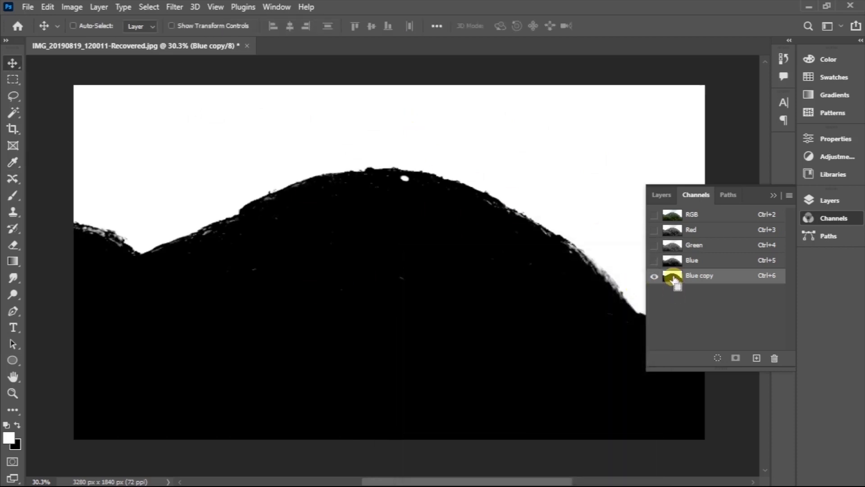
pyautogui.keyDown('ctrl'); pyautogui.click(672, 277); pyautogui.keyUp('ctrl')
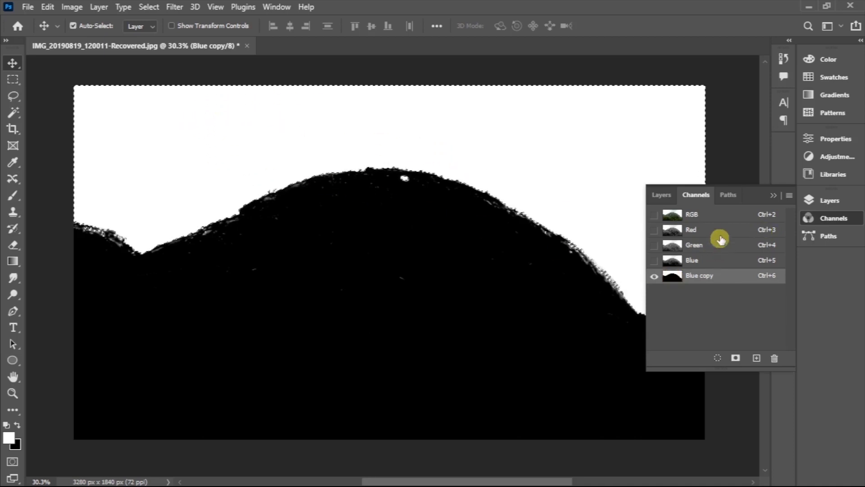
pyautogui.click(718, 215)
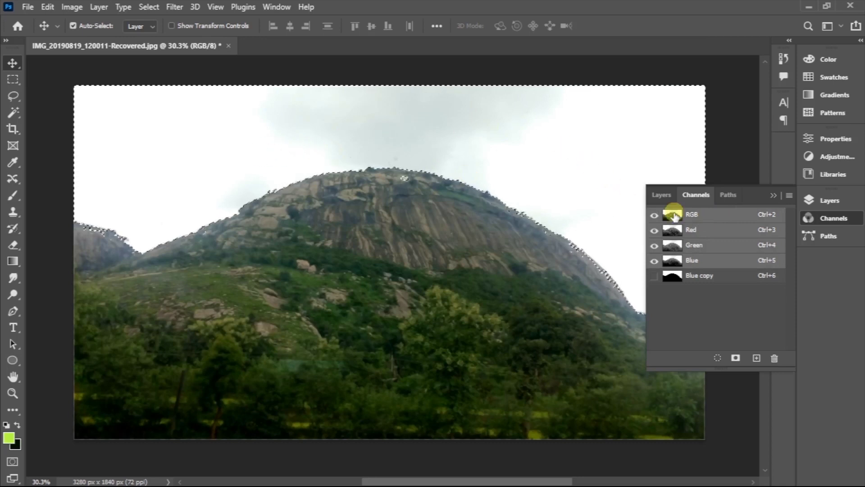
pyautogui.click(774, 196)
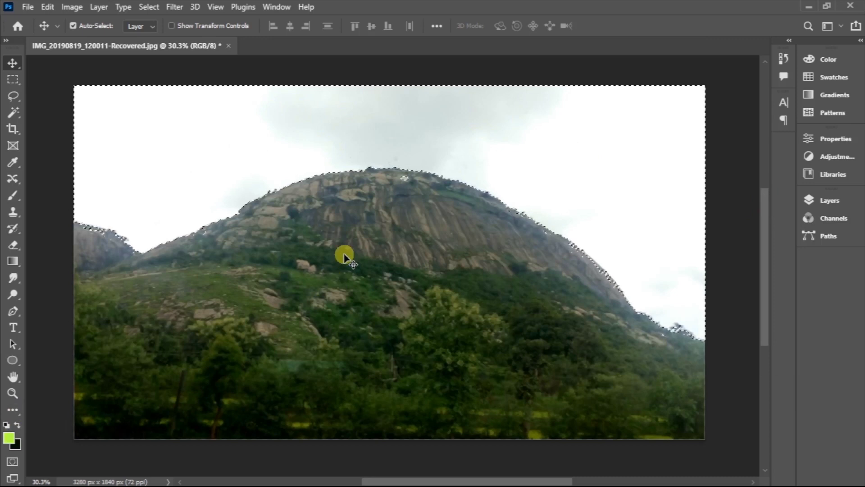
pyautogui.hotkey('alt', 'Delete')
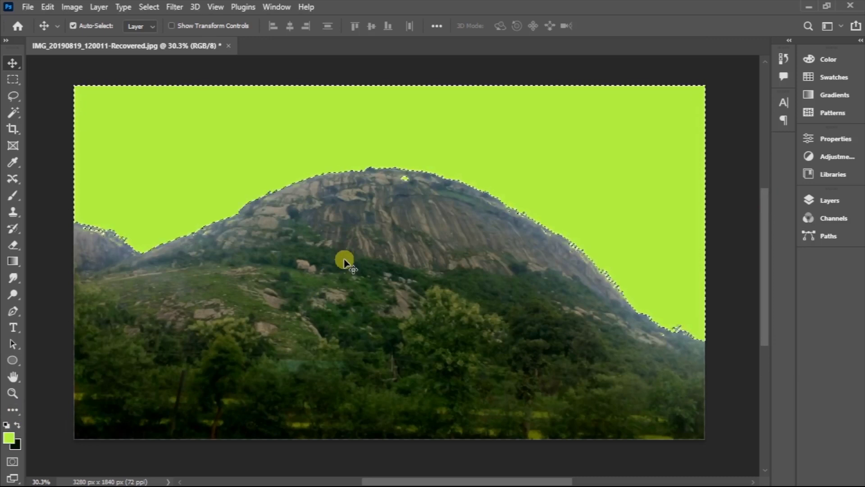
pyautogui.hotkey('ctrl', 'z')
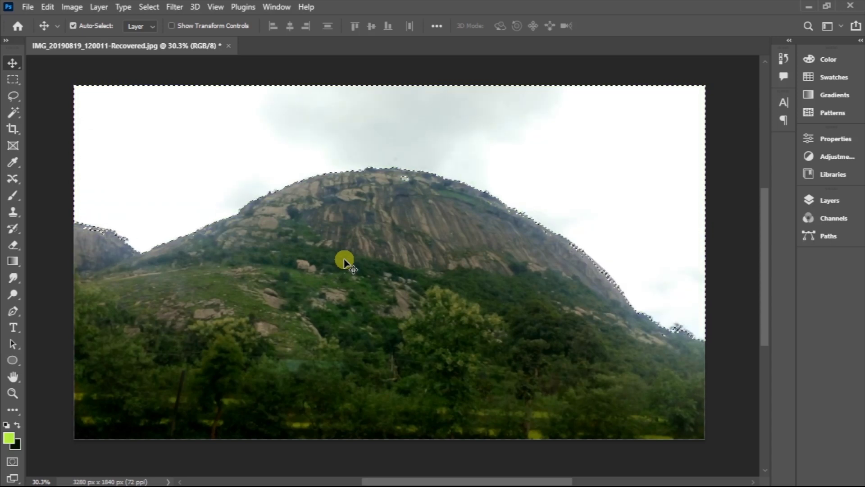
pyautogui.press('ctrl')
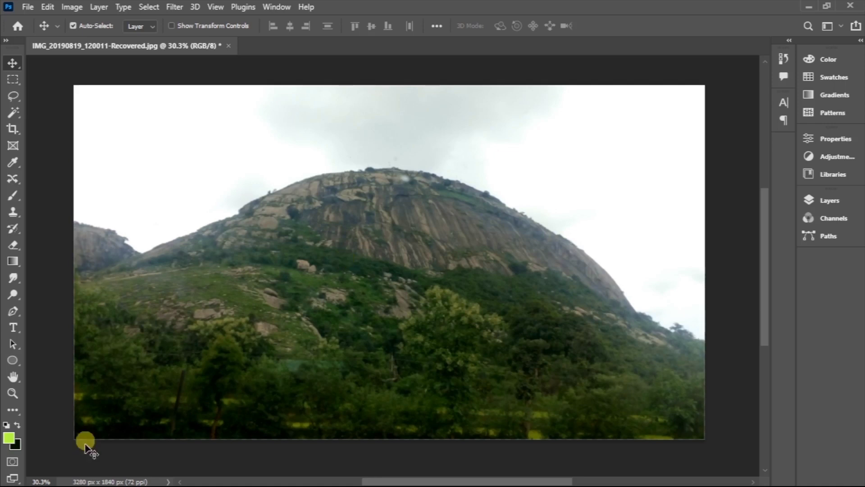
# Paint a Quick Mask across the mid-hill trees and rocks, then exit to a selection
pyautogui.click(13, 463)
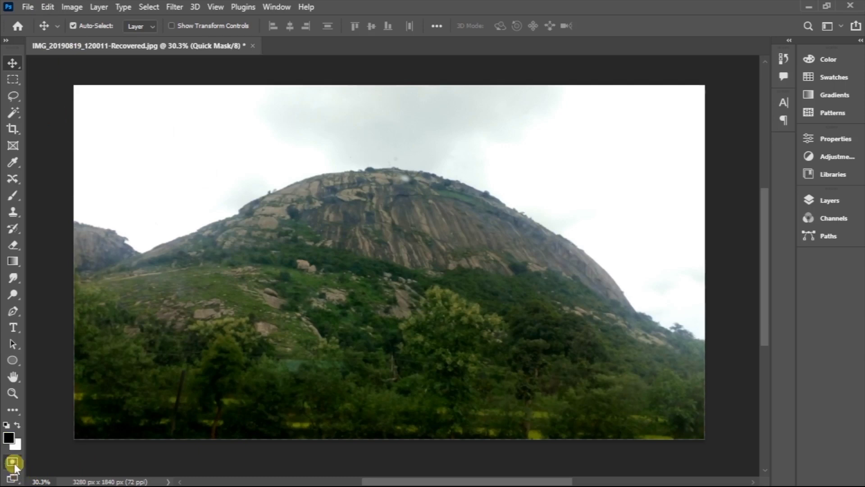
pyautogui.click(12, 196)
pyautogui.moveTo(287, 312)
pyautogui.mouseDown()
pyautogui.moveTo(360, 249)
pyautogui.moveTo(369, 328)
pyautogui.moveTo(455, 350)
pyautogui.moveTo(518, 328)
pyautogui.moveTo(532, 314)
pyautogui.mouseUp()
pyautogui.click(13, 462)
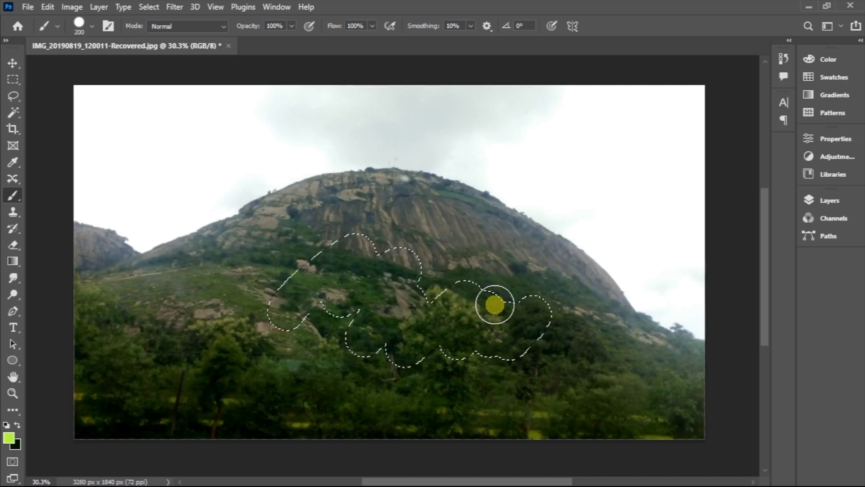
# Save the selection as channel '01', deselect, and switch to the Move tool
pyautogui.click(150, 7)
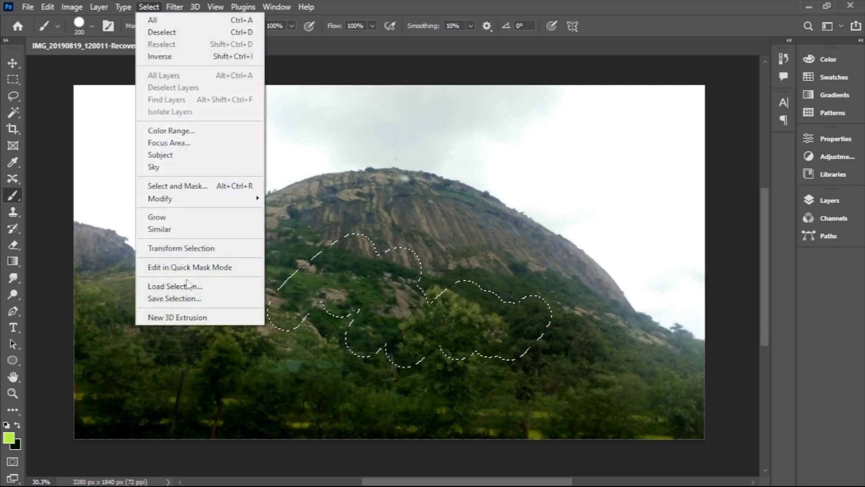
pyautogui.click(188, 299)
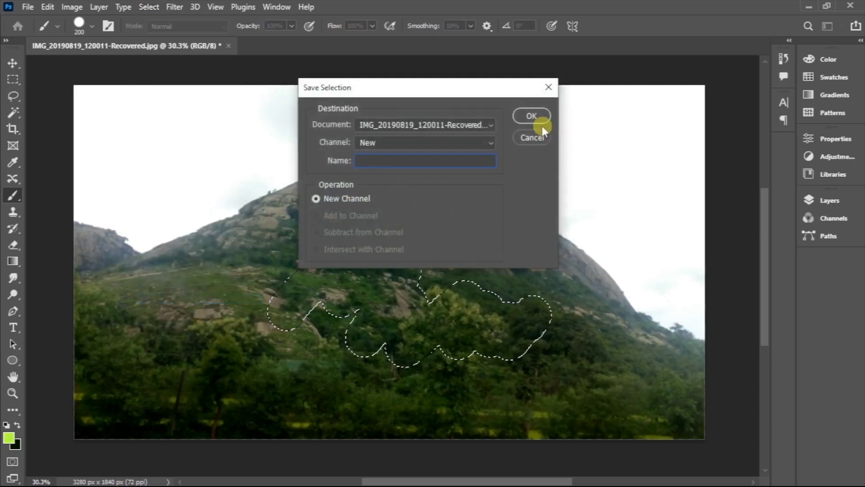
pyautogui.write('01')
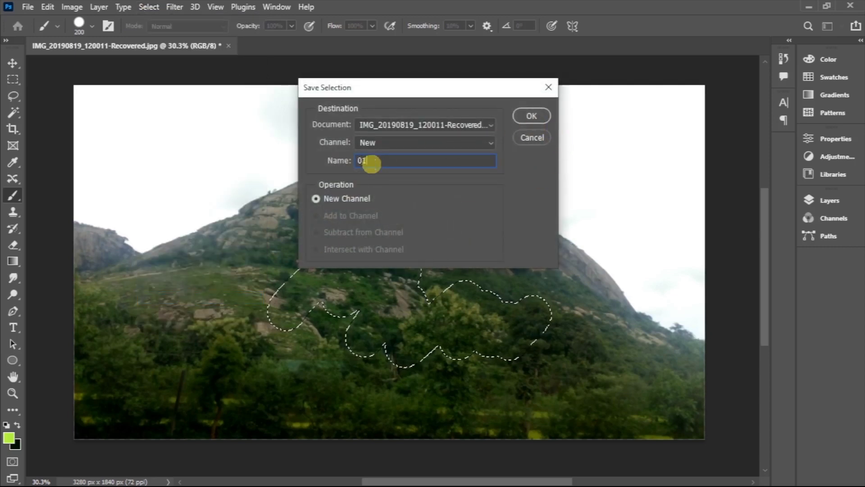
pyautogui.click(531, 116)
pyautogui.hotkey('ctrl', 'd')
pyautogui.press('v')
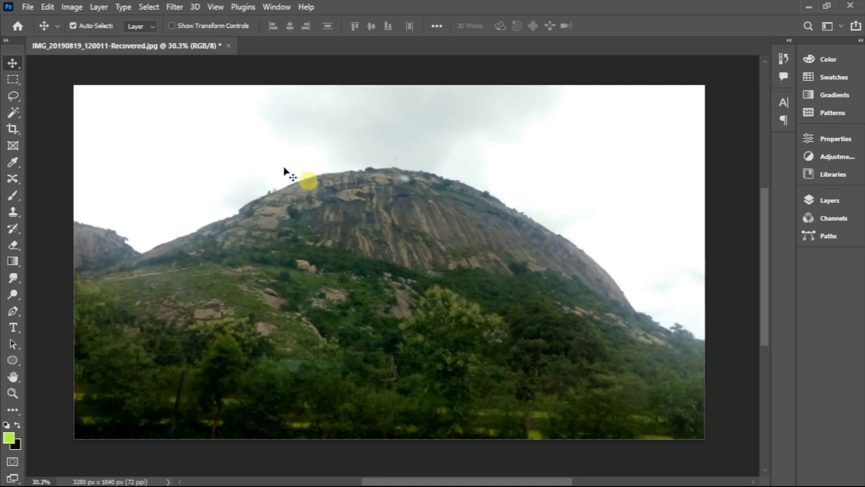
# Load the selection from channel 01, deselect it, and show the Channels panel
pyautogui.click(149, 8)
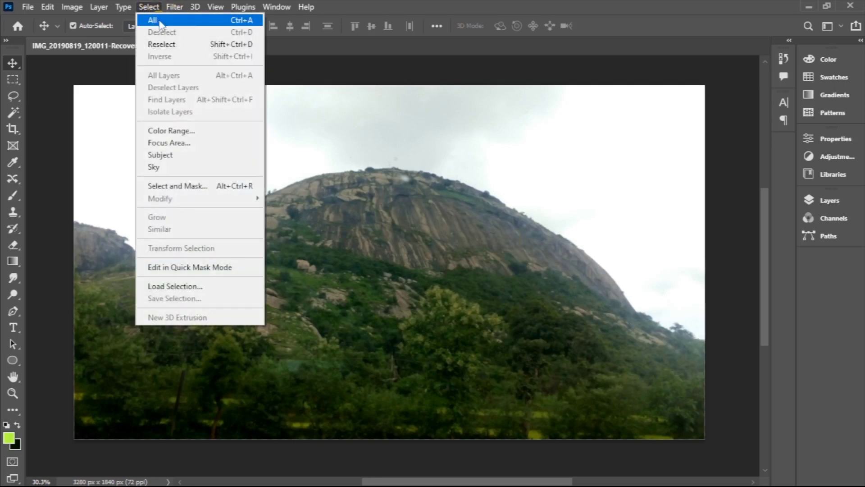
pyautogui.click(180, 289)
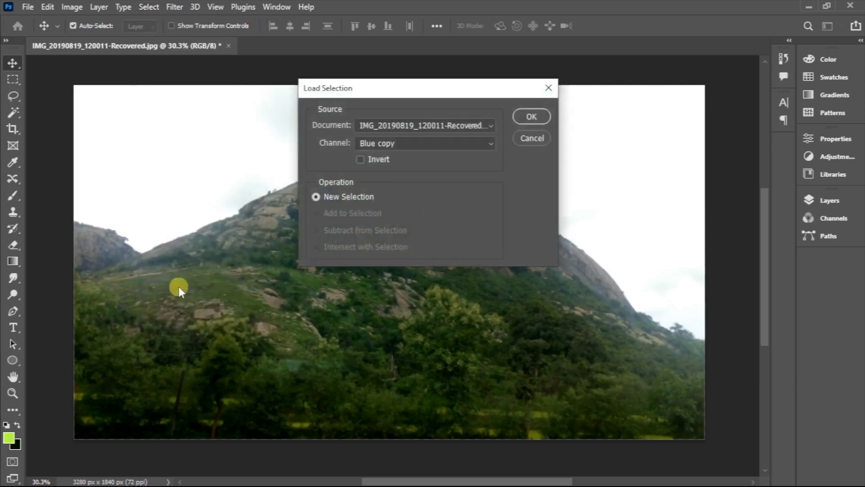
pyautogui.click(493, 143)
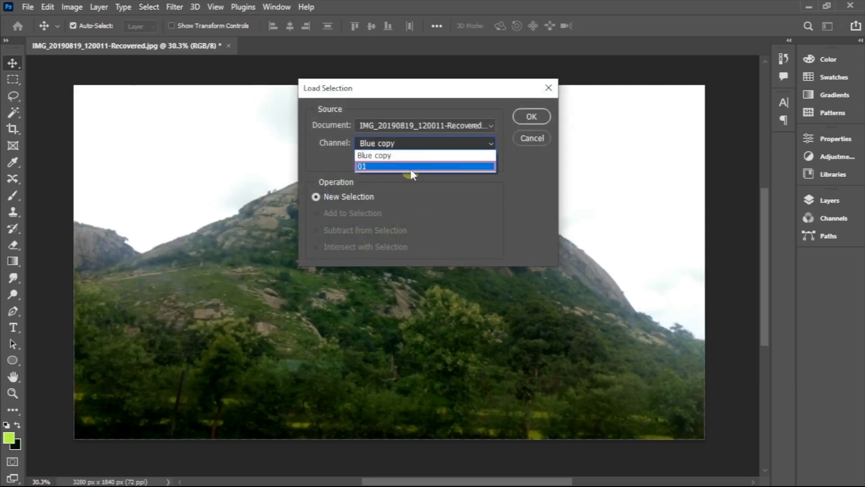
pyautogui.click(411, 167)
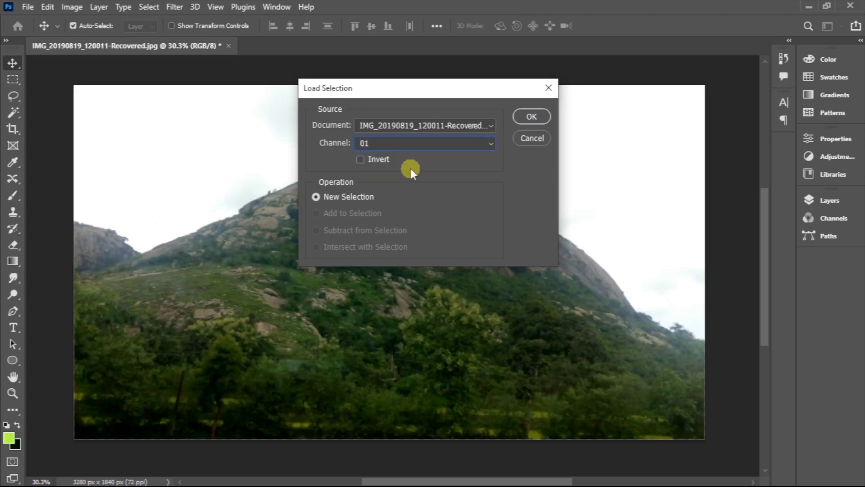
pyautogui.click(525, 118)
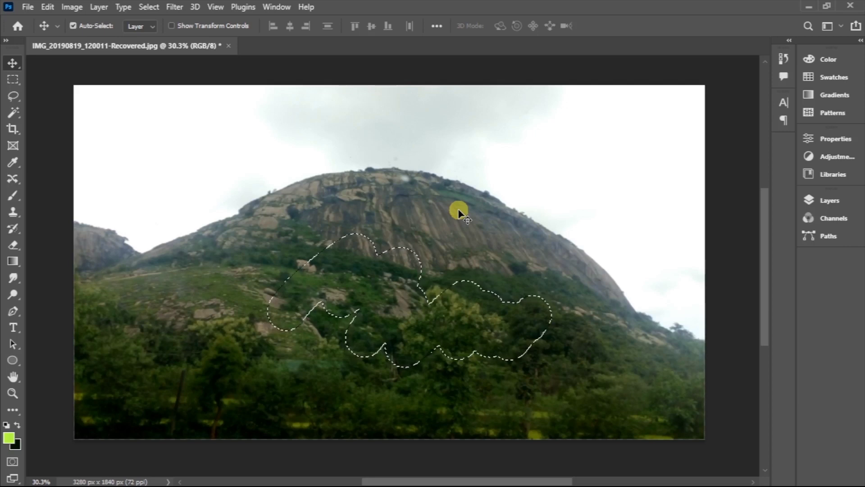
pyautogui.hotkey('ctrl', 'd')
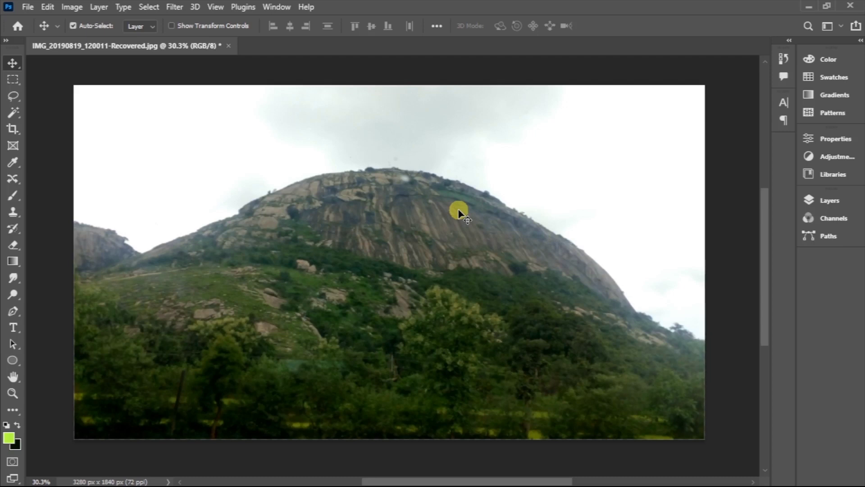
pyautogui.click(833, 219)
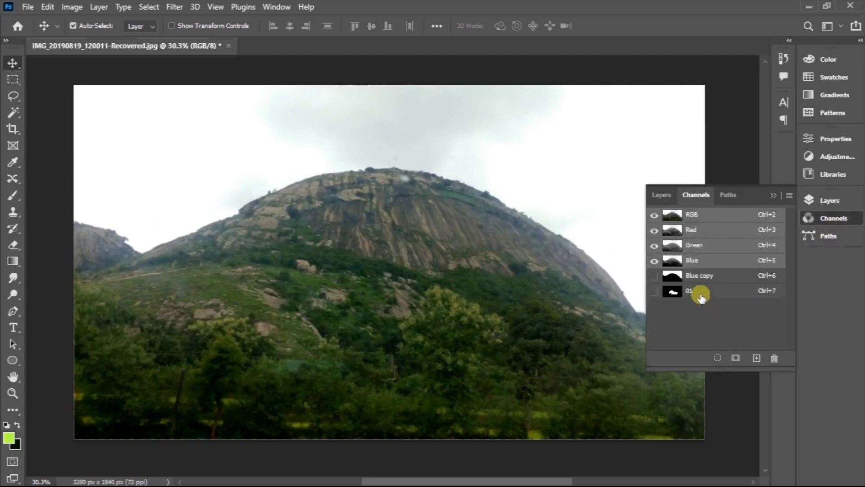
# View channel 01 alone, load its white shape as a selection, and return to RGB
pyautogui.click(701, 295)
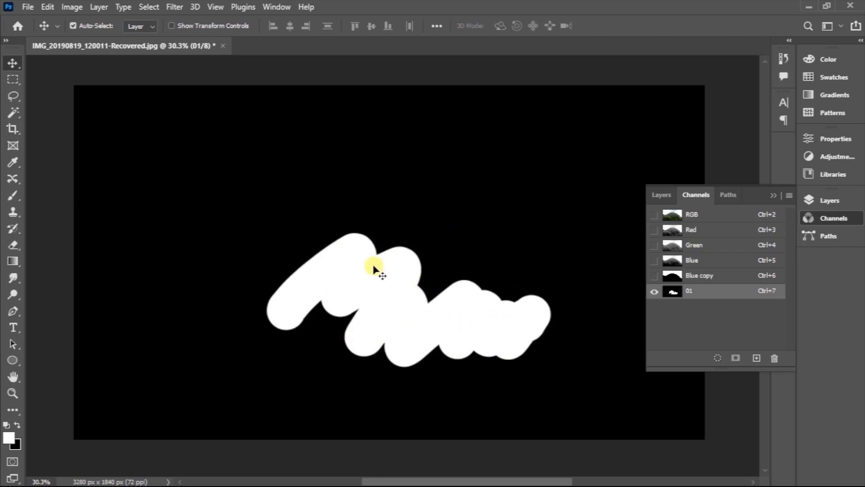
pyautogui.press('ctrl')
pyautogui.keyDown('ctrl'); pyautogui.click(673, 293); pyautogui.keyUp('ctrl')
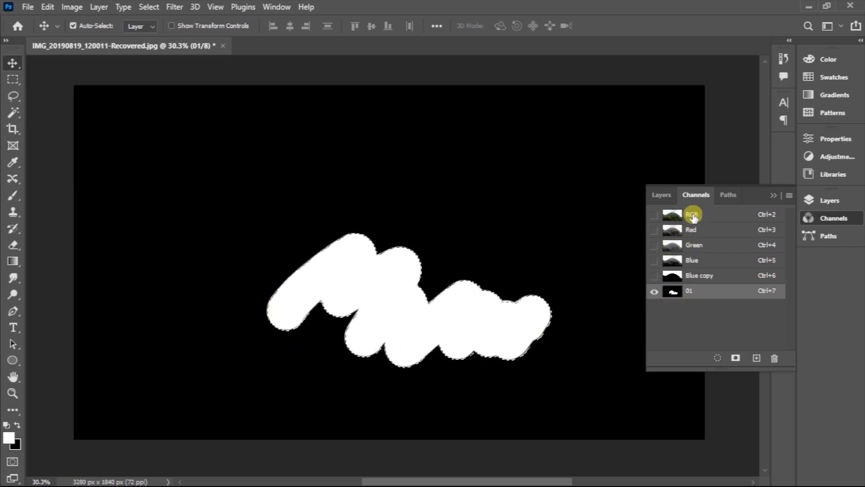
pyautogui.click(692, 216)
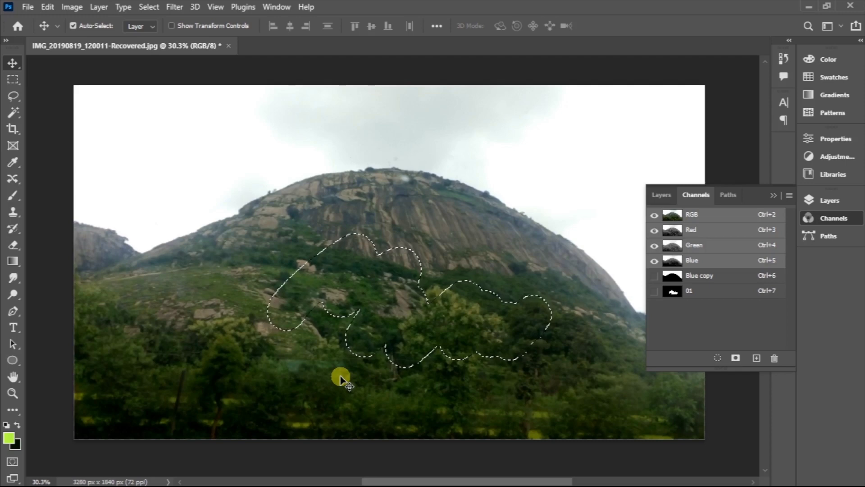
pyautogui.press('ctrl')
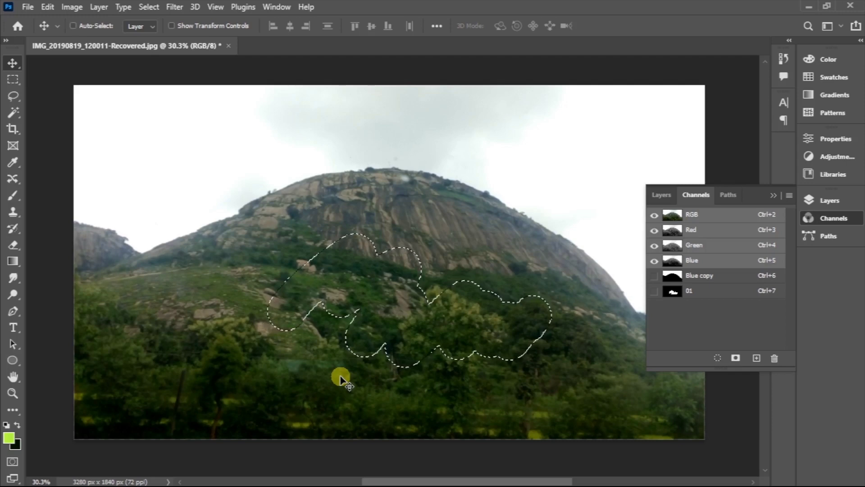